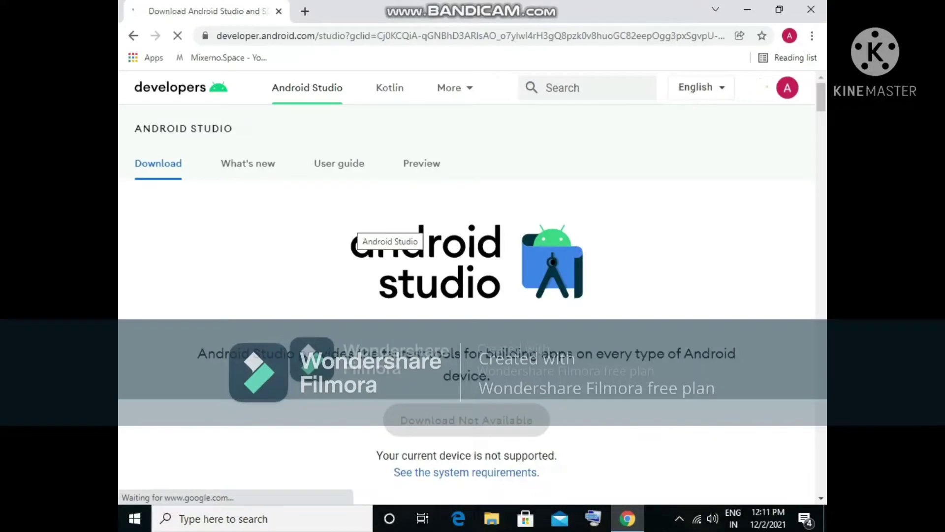
Accept the licence terms and download android-studio-2020.3.1.25-windows.exe from the Android Studio downloads section
scroll(357, 222, down, 2)
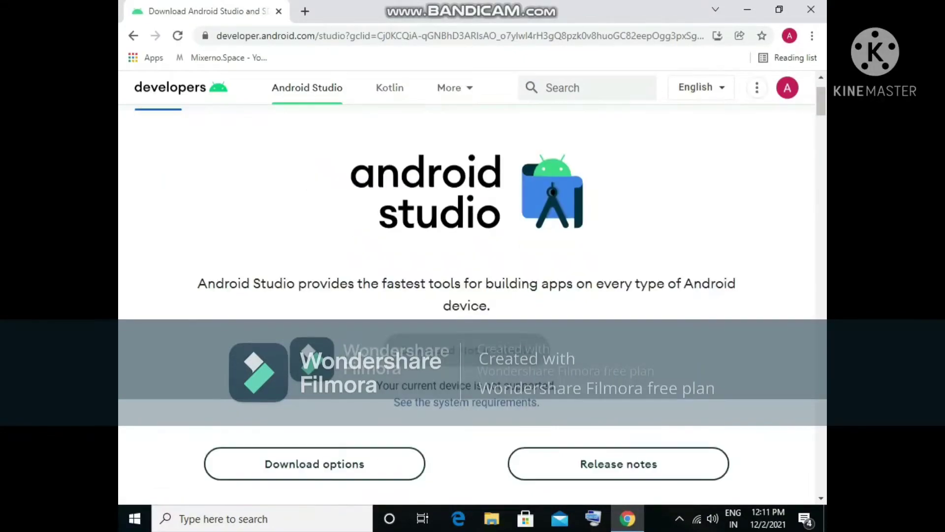
click(315, 394)
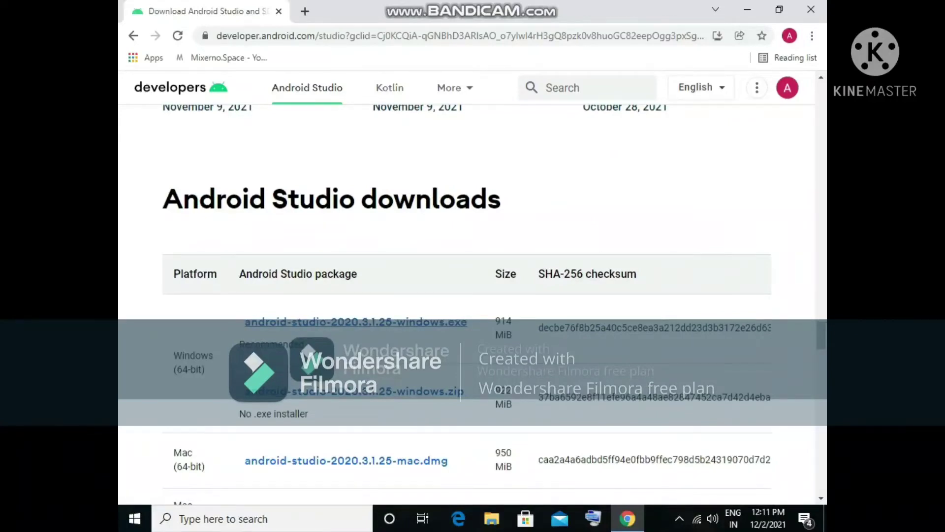
click(355, 322)
scroll(356, 321, down, 10)
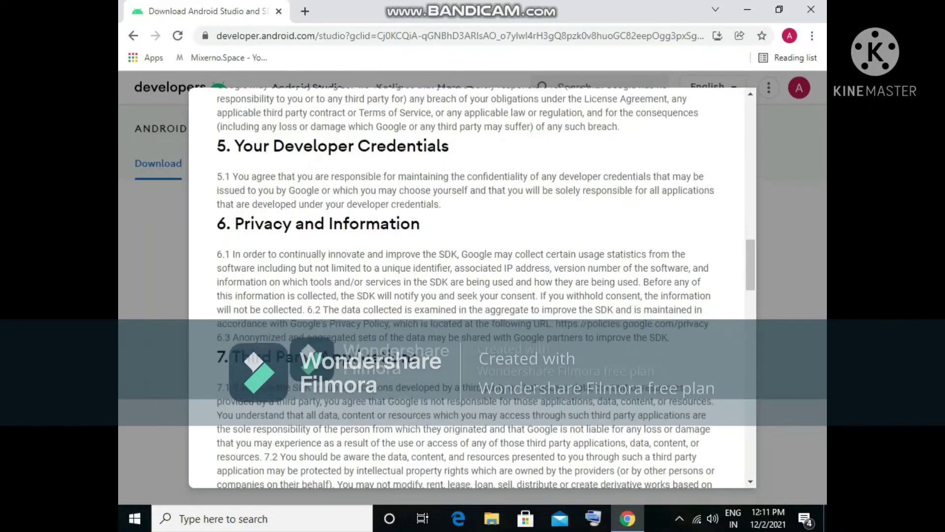
scroll(472, 288, down, 20)
click(223, 366)
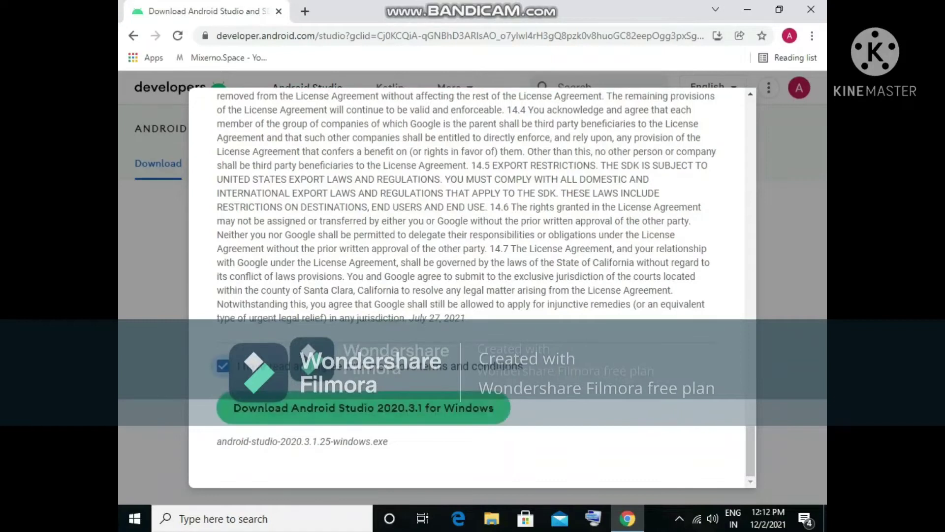
click(363, 408)
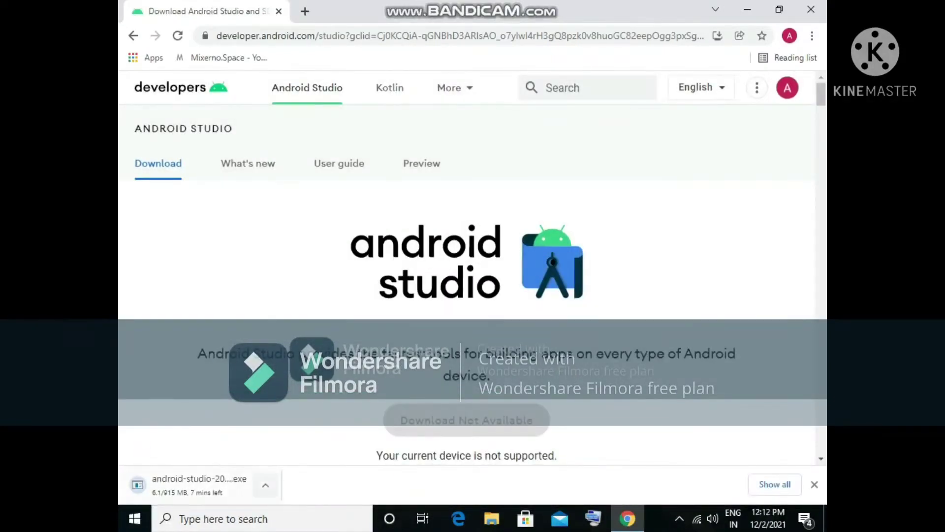
Pause the browser download and run the existing android-studio-2020.3.1.25-windows installer from the Downloads folder as administrator, allowing it to make changes
click(265, 485)
click(274, 420)
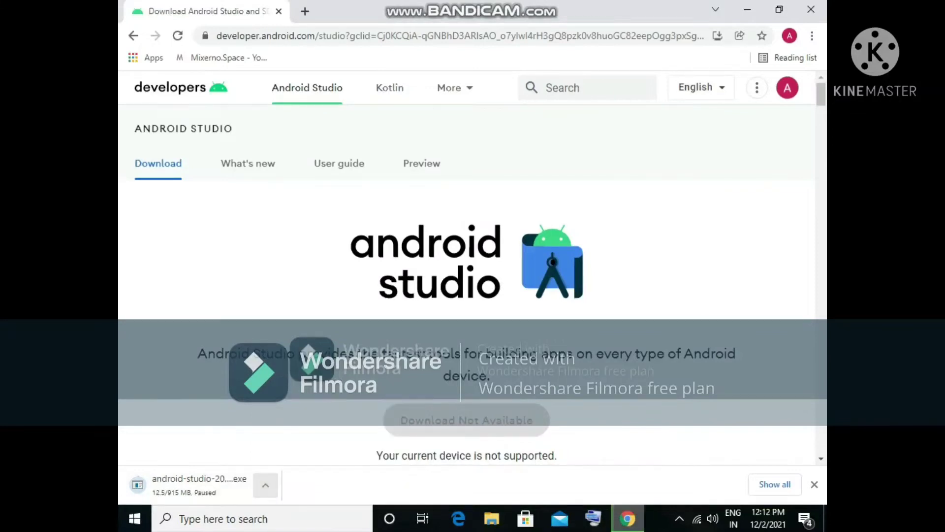
click(491, 519)
click(265, 171)
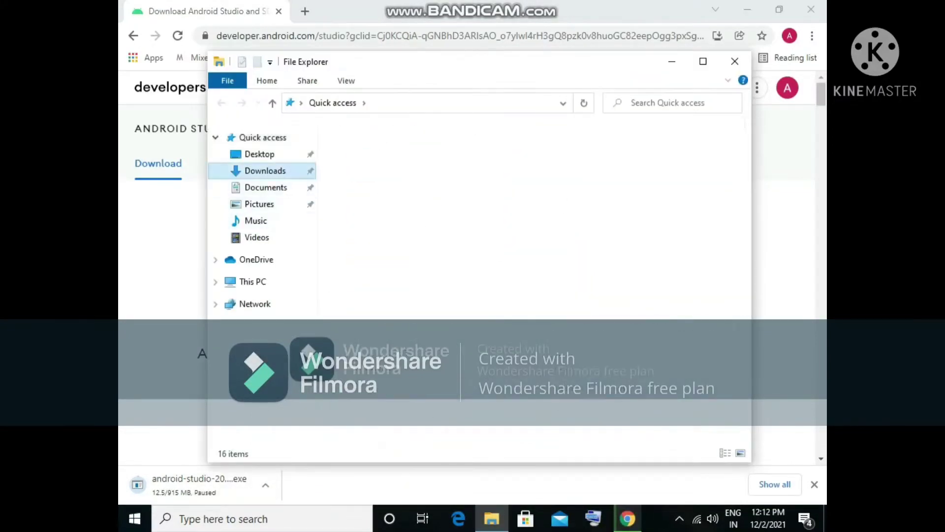
click(411, 203)
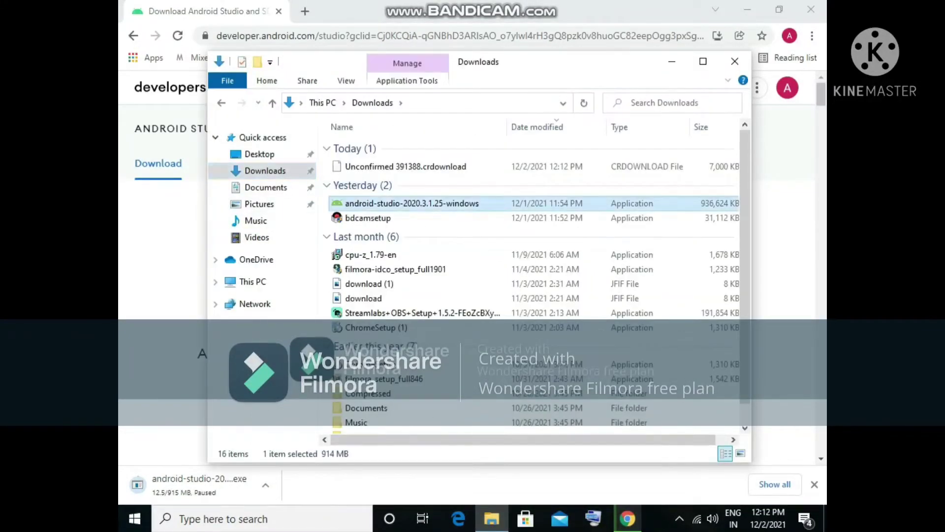
right_click(388, 204)
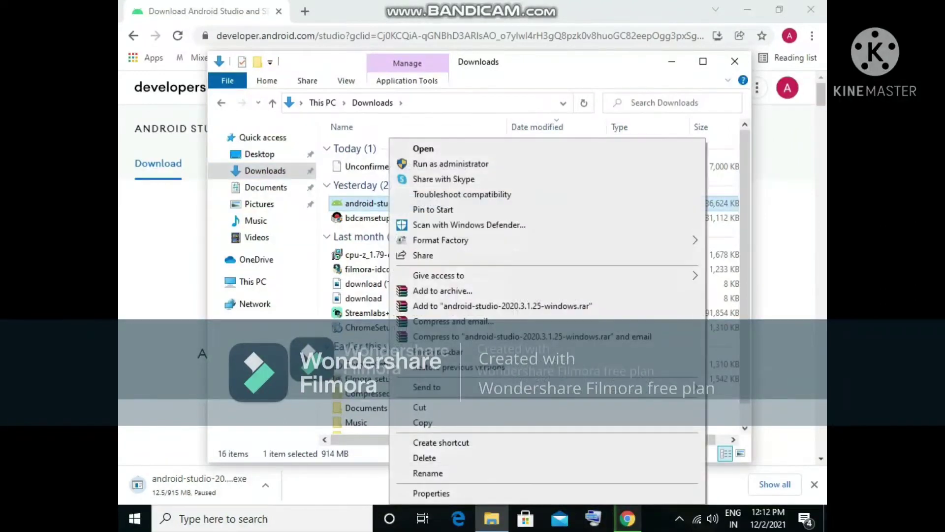
click(439, 163)
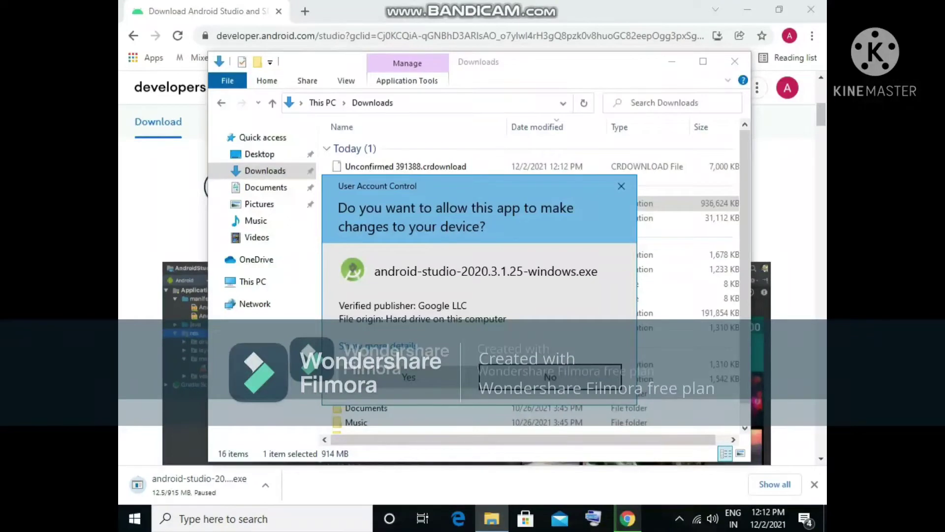
click(409, 377)
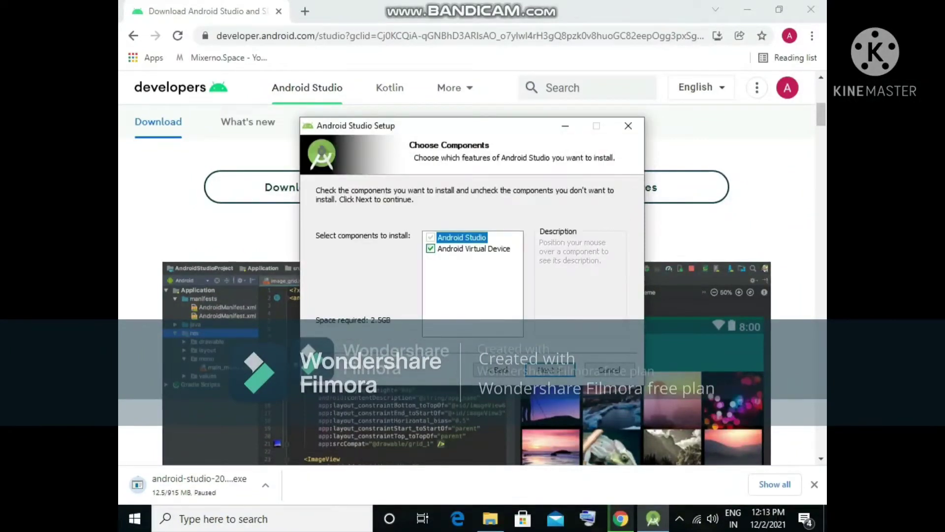
Install Android Studio with Android Virtual Device in C:\Program Files\Android\Android Studio, and finish with Start Android Studio enabled
click(550, 370)
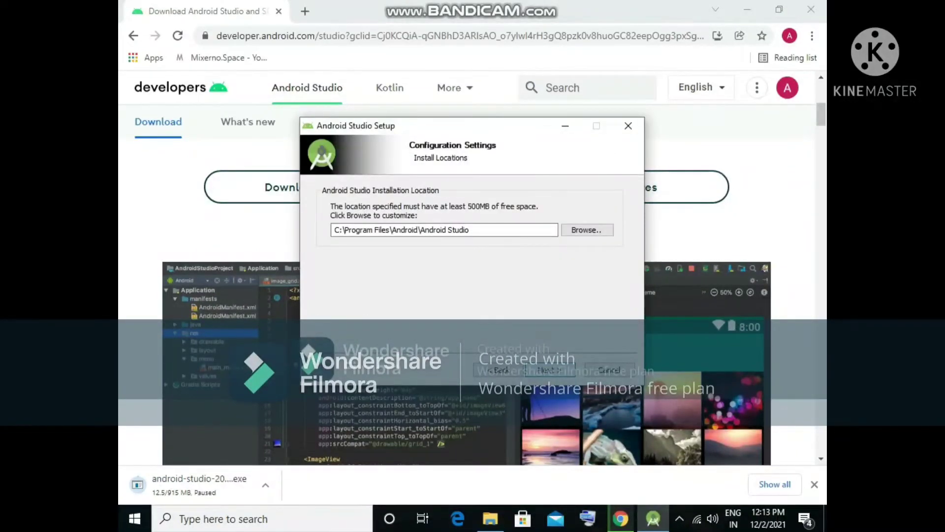
click(550, 369)
click(550, 369)
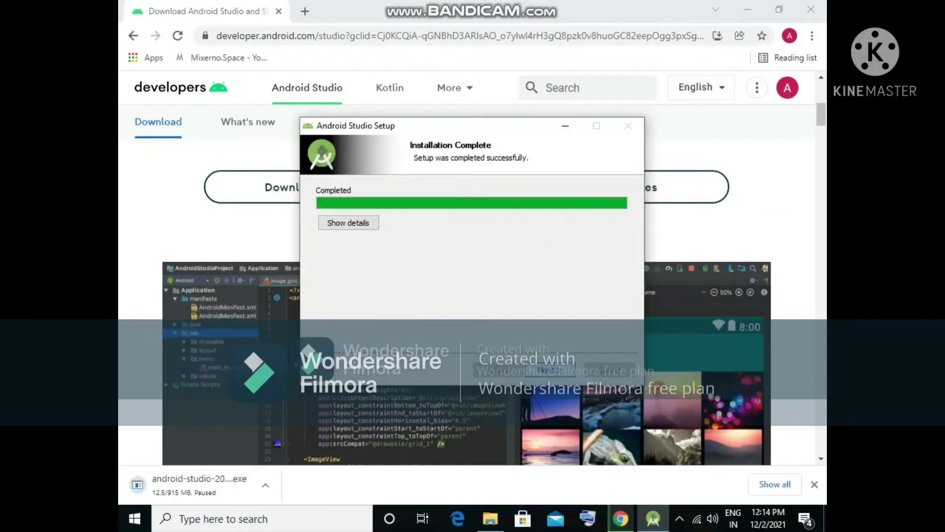
click(550, 370)
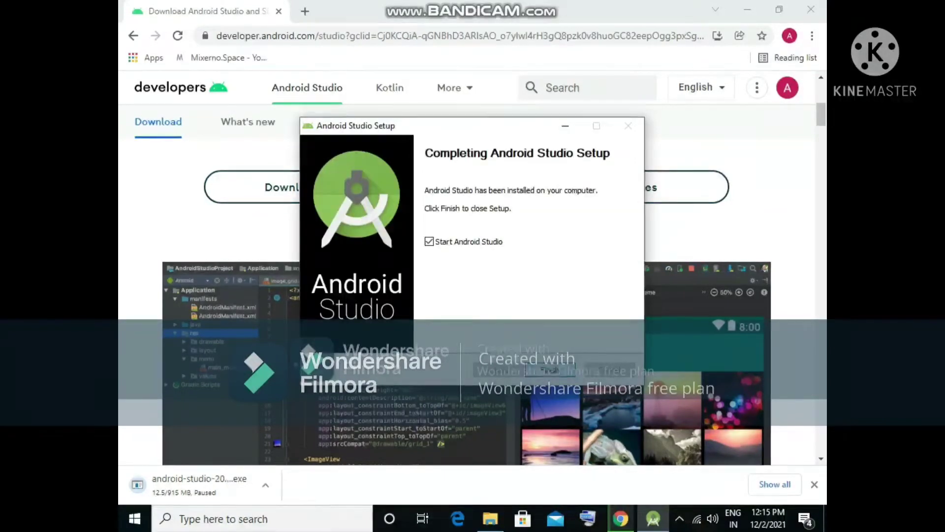
click(550, 370)
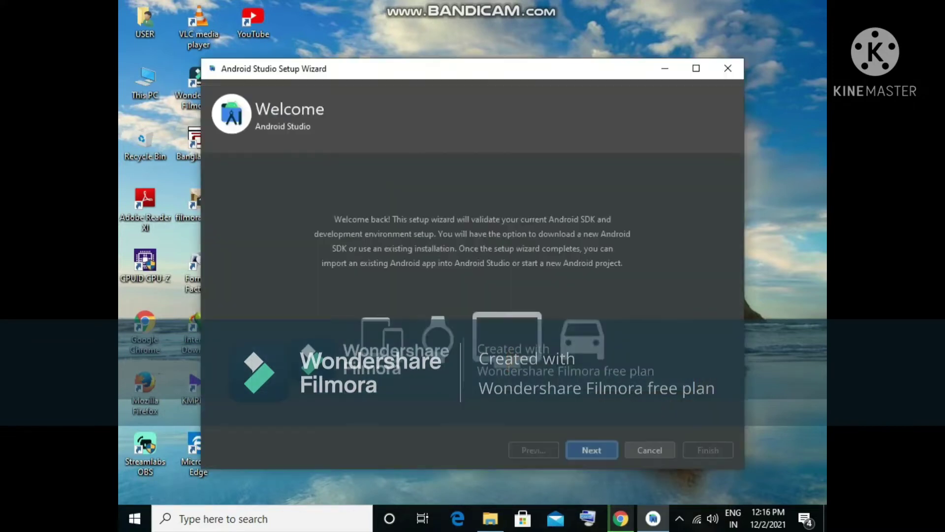
Complete the Android Studio Setup Wizard with the Standard setup type and Darcula theme, downloading the SDK components
click(592, 450)
click(591, 450)
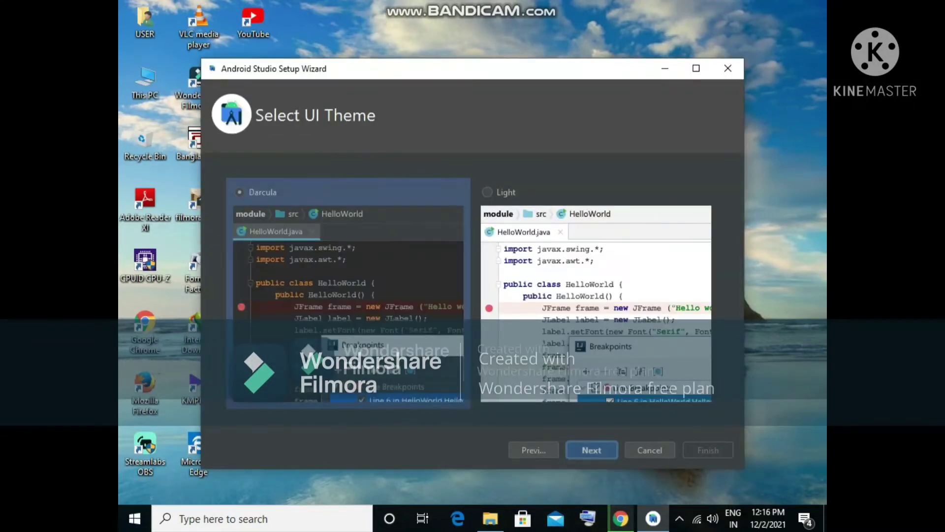
click(592, 450)
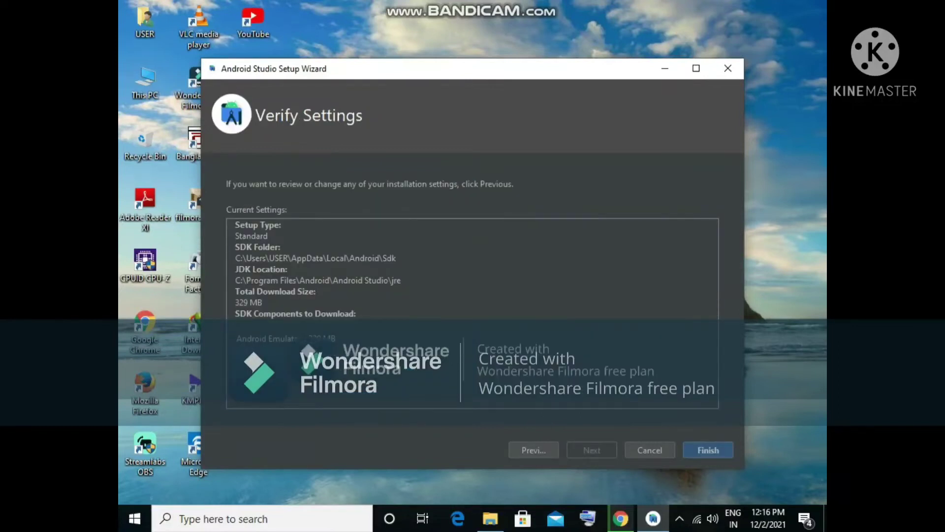
click(708, 450)
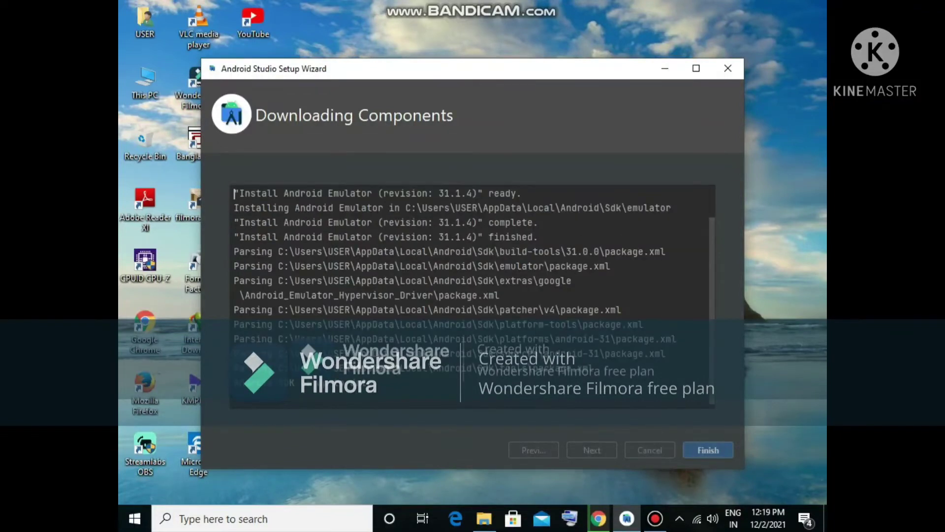
click(708, 450)
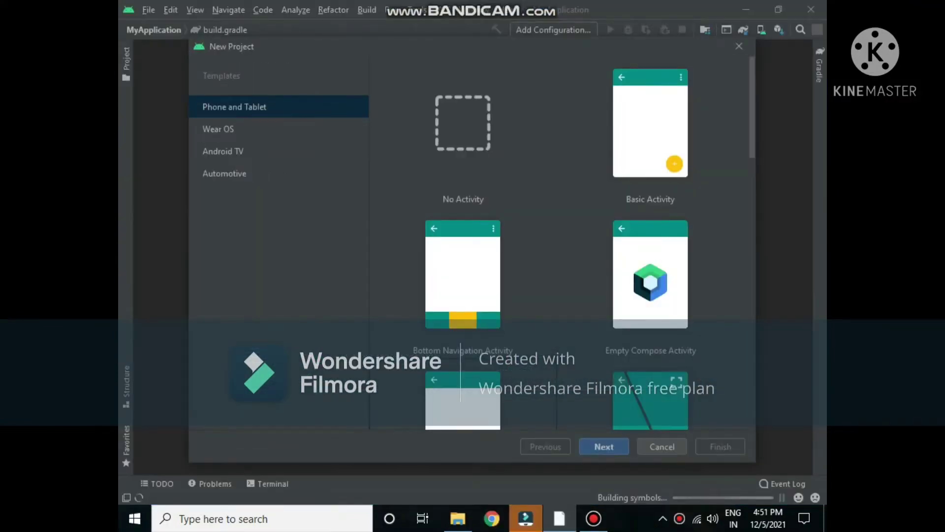
Browse the Wear OS and Android TV templates, then choose the Phone and Tablet No Activity template for the new project
click(219, 129)
click(223, 151)
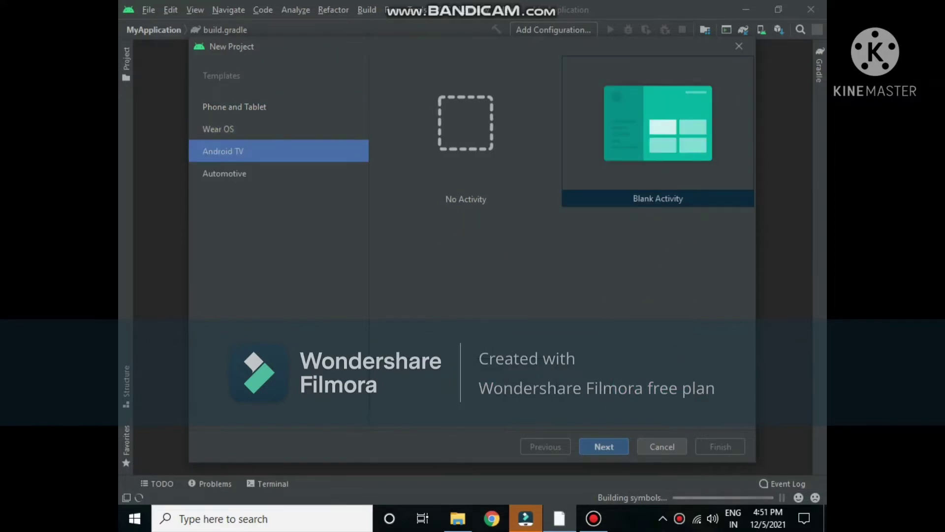
click(234, 107)
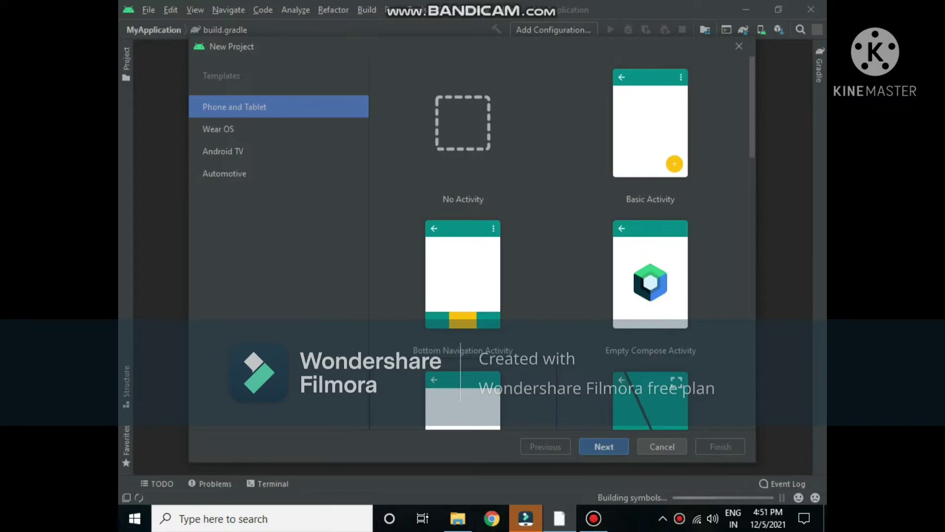
click(463, 131)
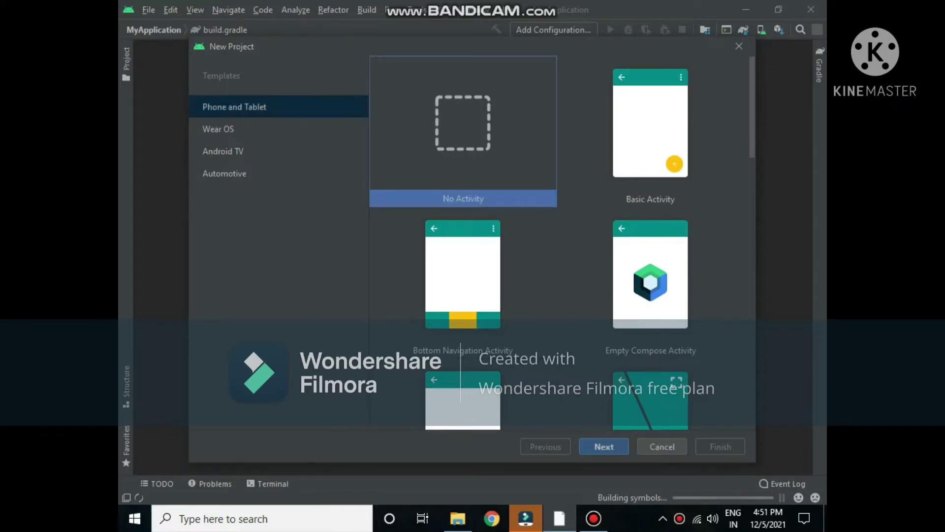
key(Return)
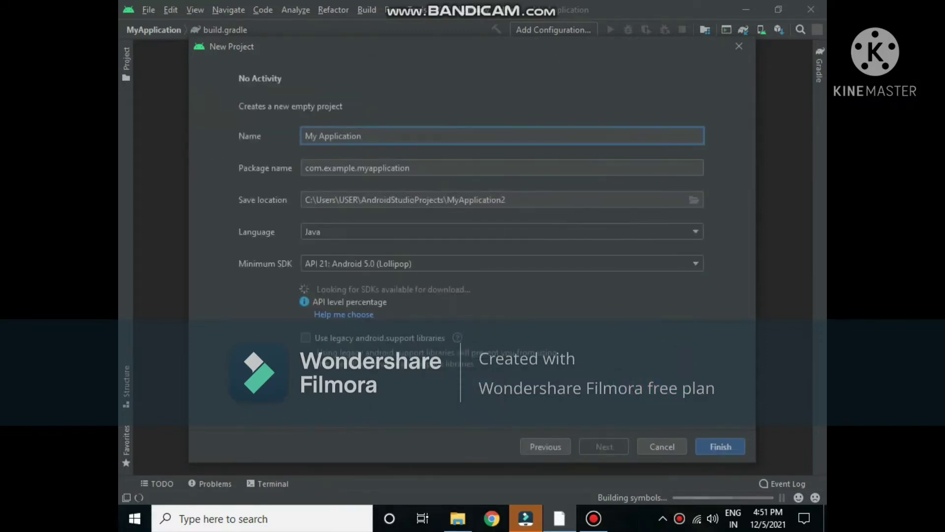
Name the new project My Application2 and choose Java as its language
key(ctrl+a)
click(361, 136)
text(2)
click(695, 231)
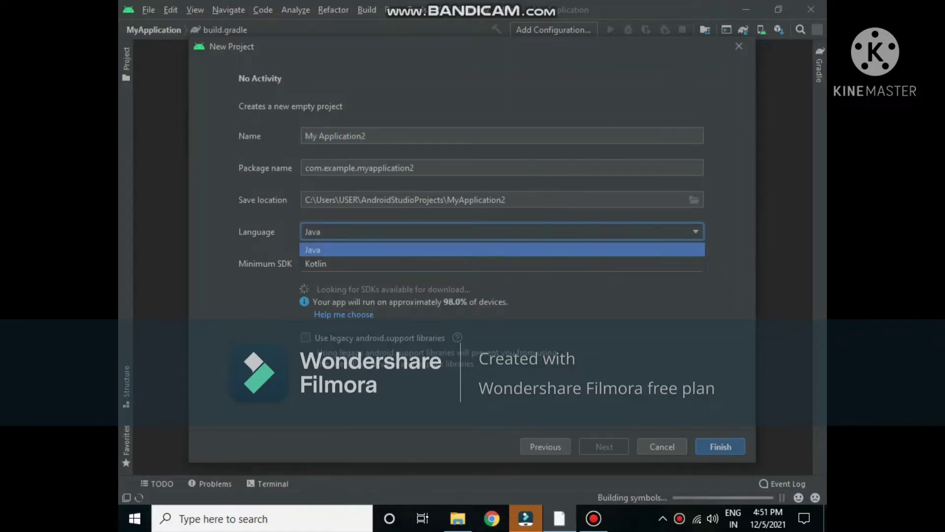
key(Return)
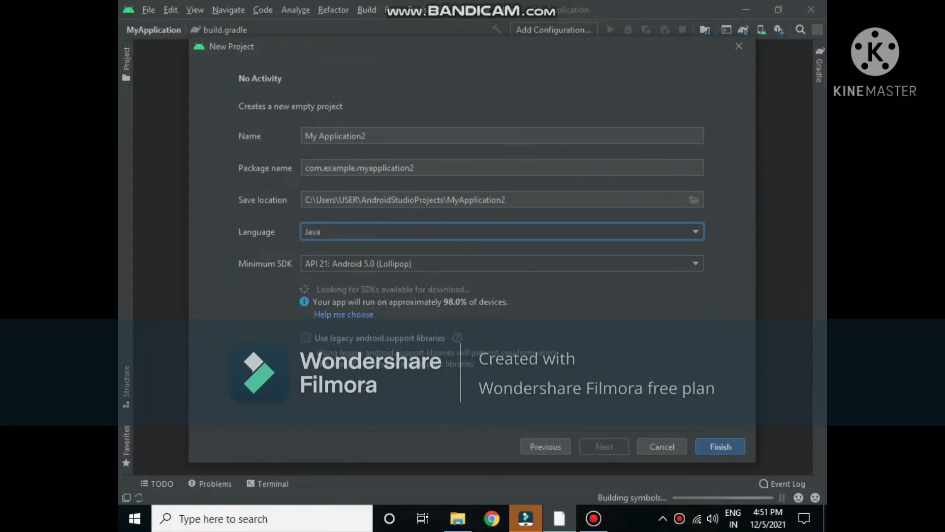
Set the new project's minimum SDK to API 21: Android 5.0 (Lollipop)
click(695, 264)
scroll(499, 351, up, 2)
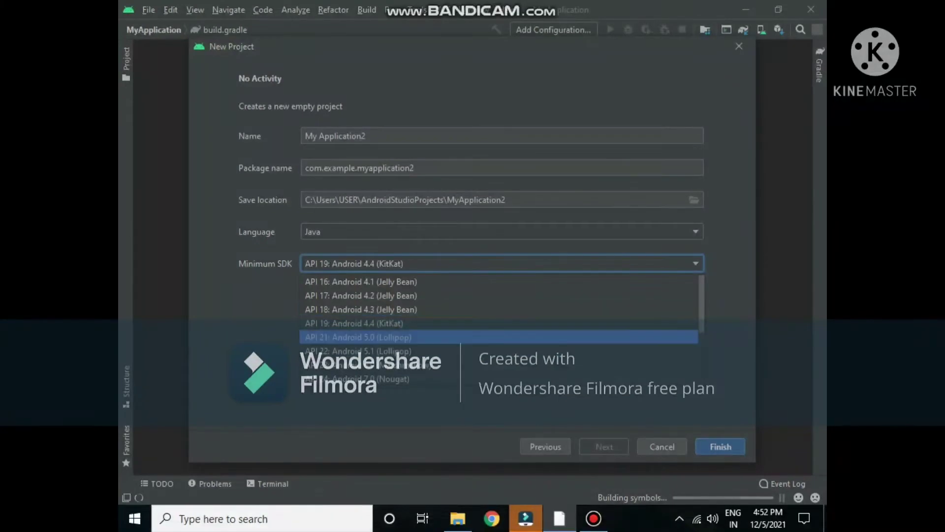
click(384, 337)
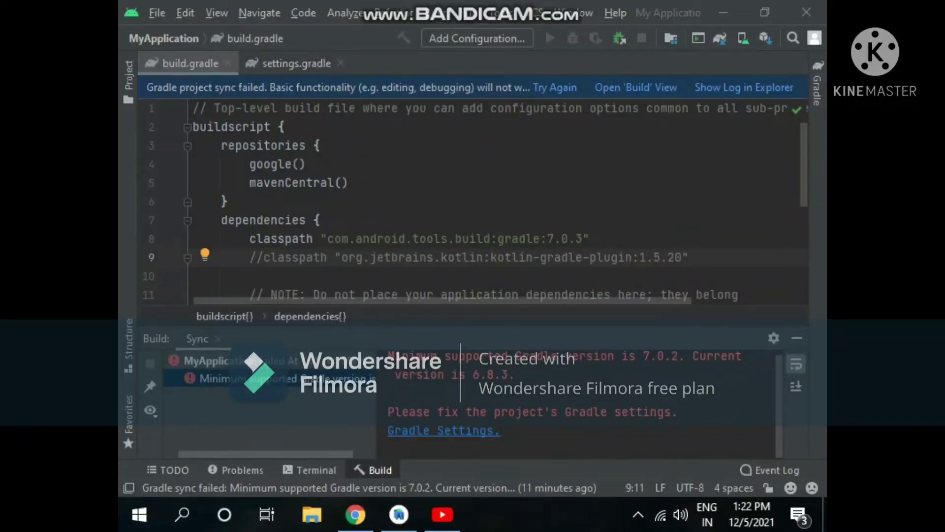
Examine the Gradle version error in the sync output and open the project's top-level build.gradle file
drag(408, 355, 699, 355)
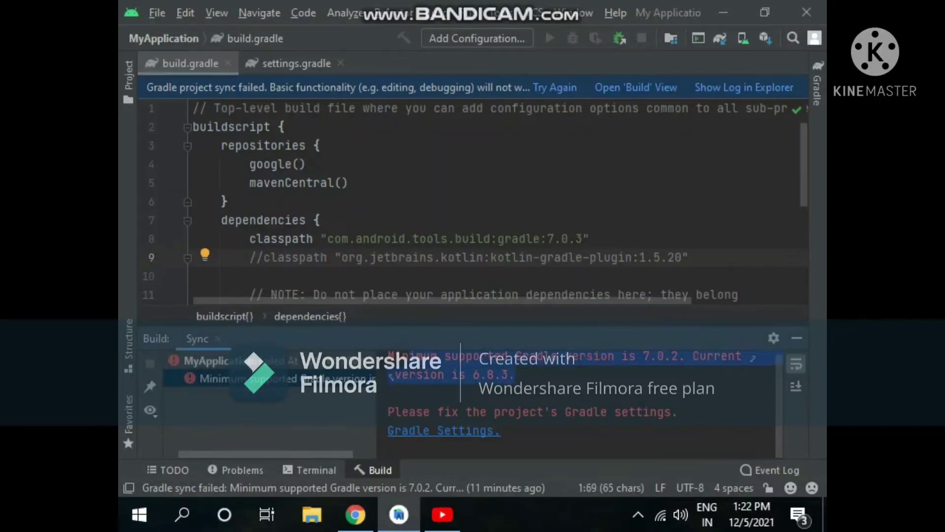
click(394, 374)
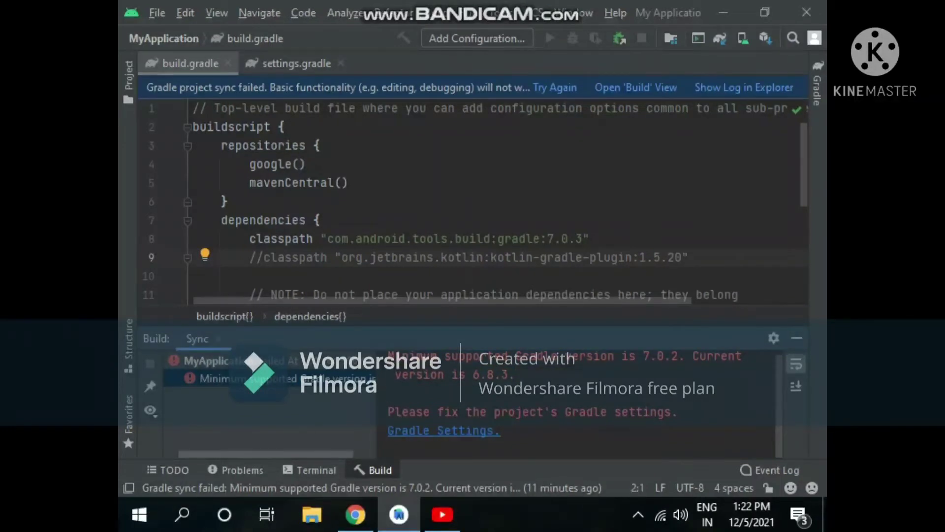
click(164, 39)
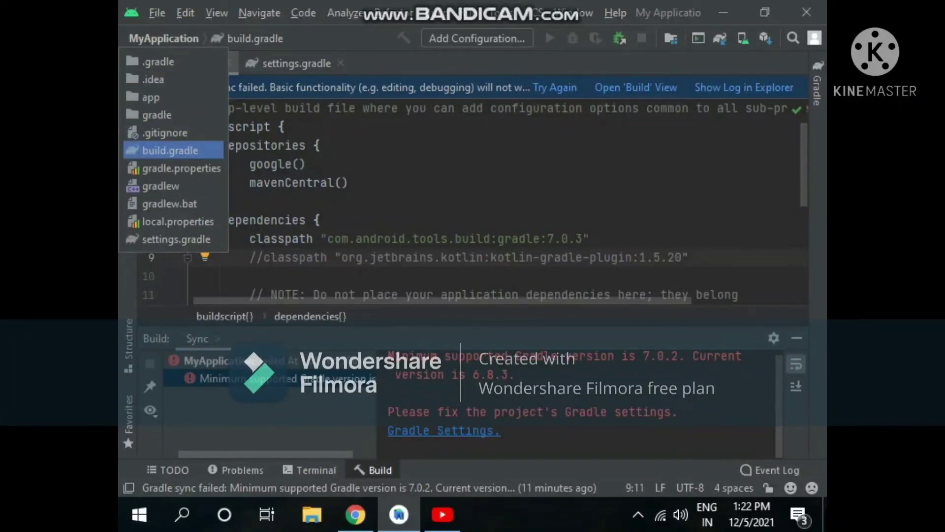
click(170, 151)
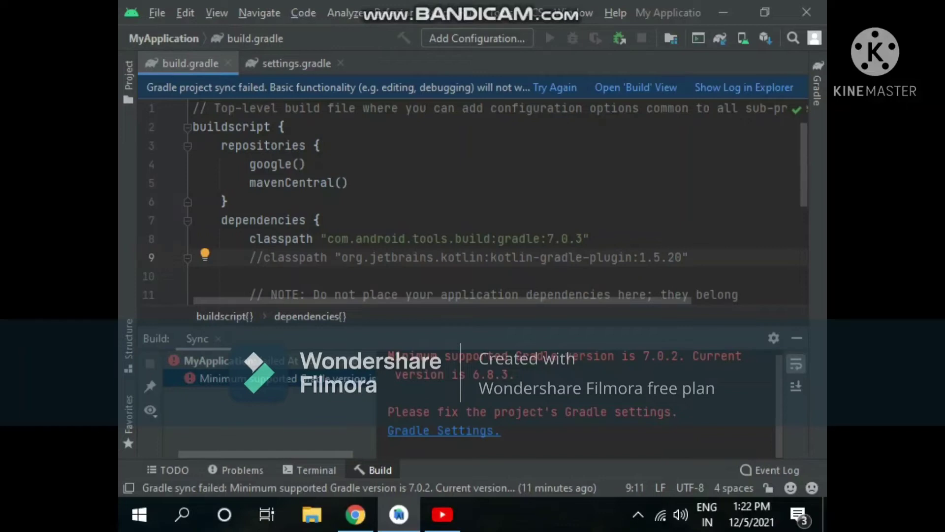
Search everywhere in the project for "build.gra", then close the search and open settings.gradle
key(shift)
key(shift)
text(build.)
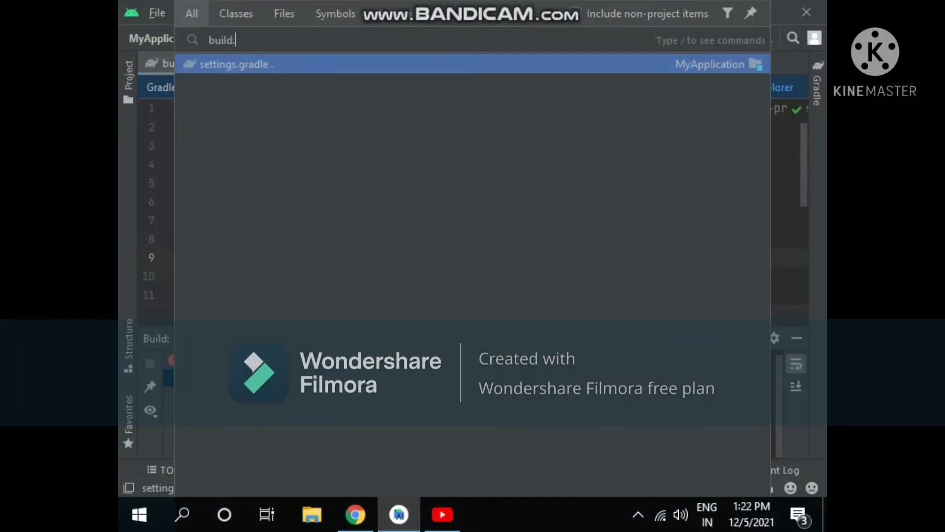
text(gra)
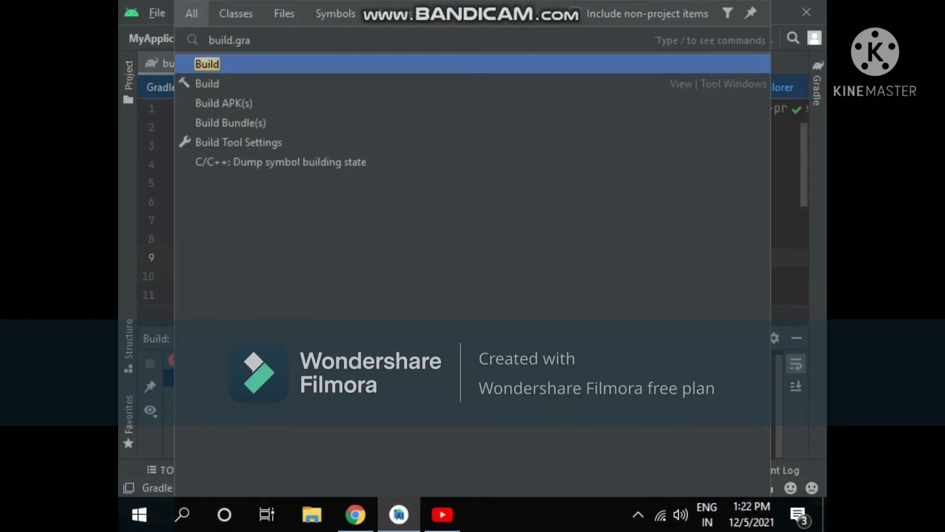
click(296, 64)
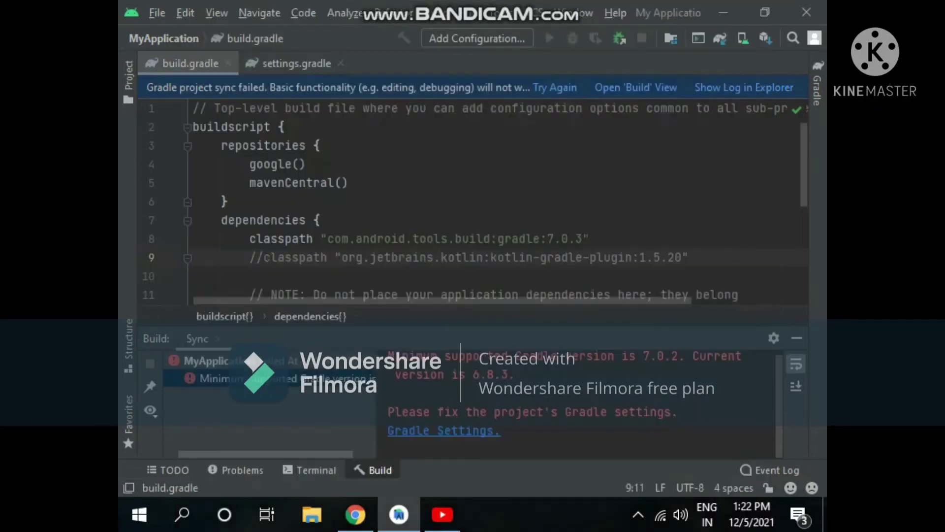
click(295, 64)
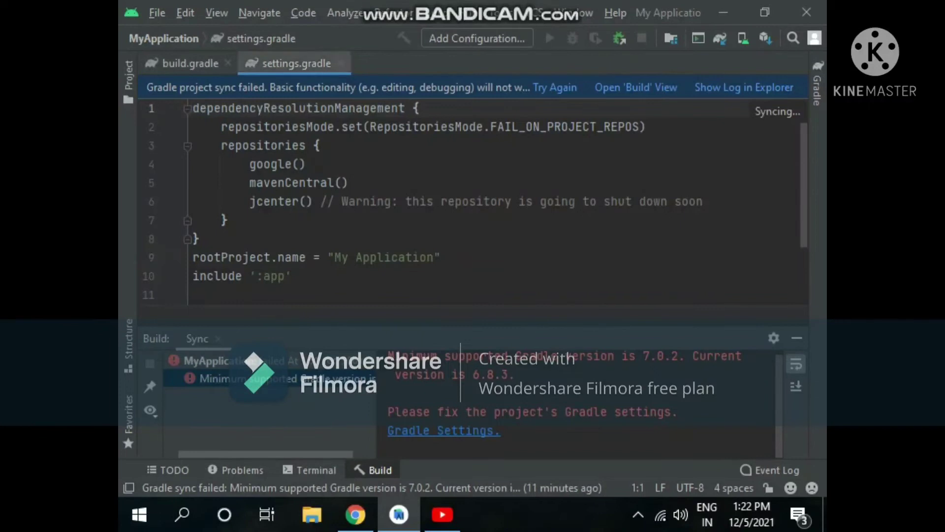
Examine the Gradle classpath and the commented-out Kotlin plugin line in the dependencies block of build.gradle
click(190, 64)
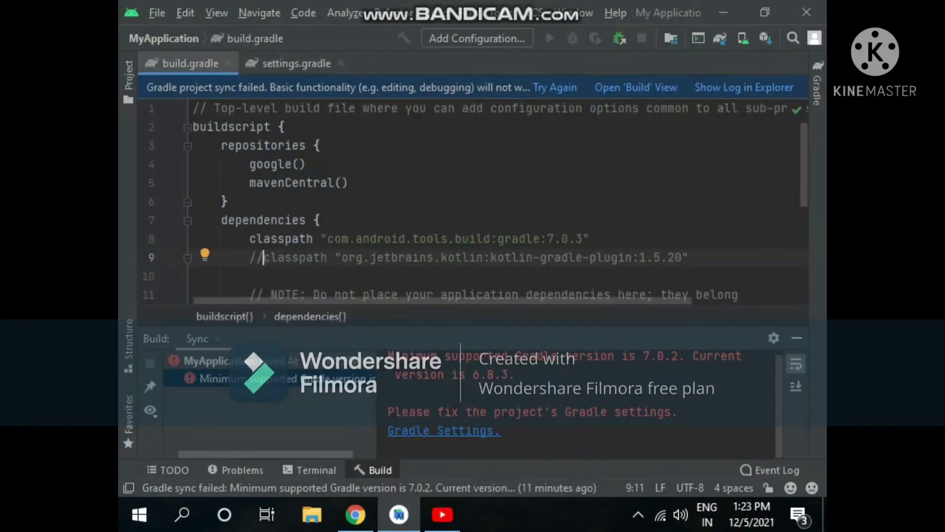
mouse_move(250, 258)
mouse_down()
mouse_move(277, 258)
mouse_move(264, 258)
mouse_up()
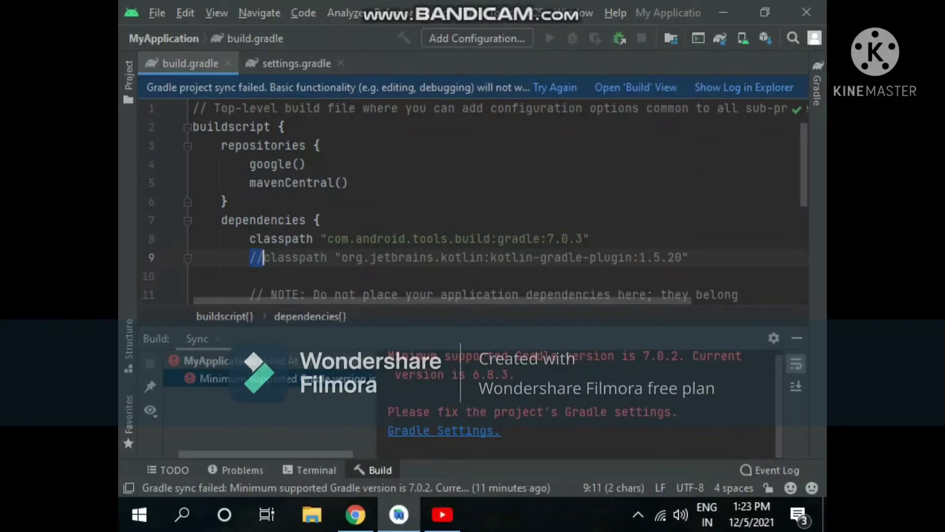
click(689, 257)
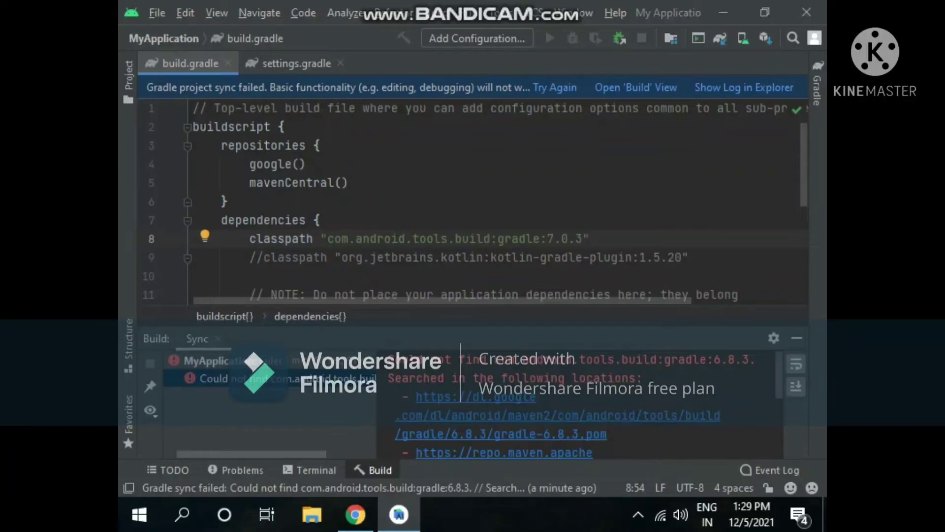
Switch to Chrome and search the web for "download gradle 7.0.3" in a new tab
mouse_move(356, 514)
click(357, 422)
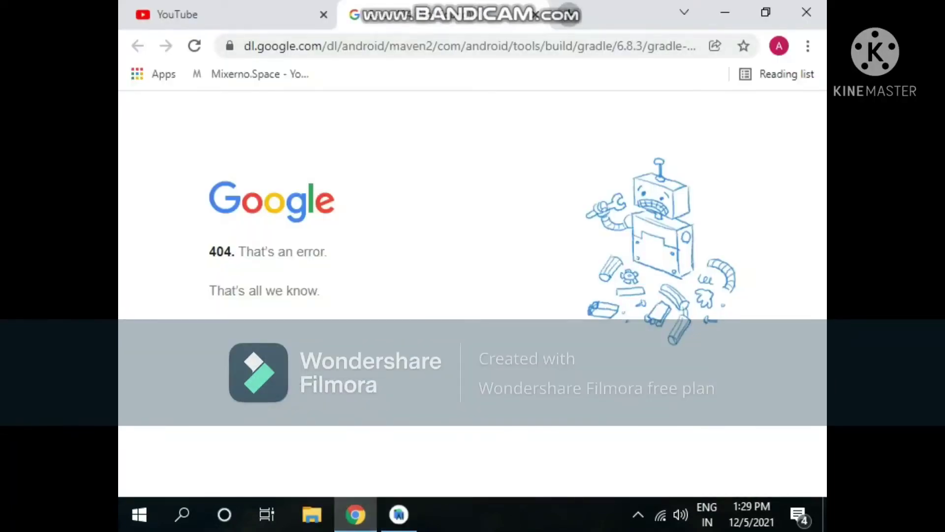
click(569, 14)
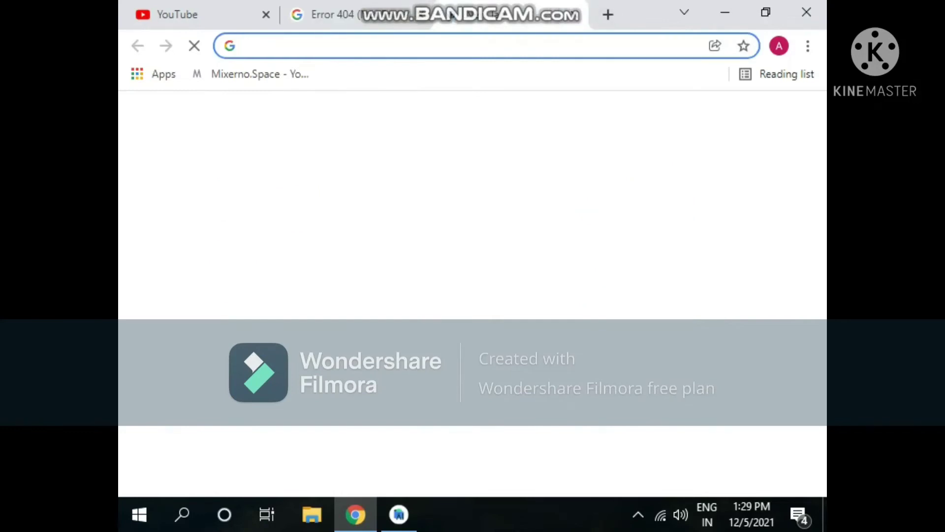
text(download )
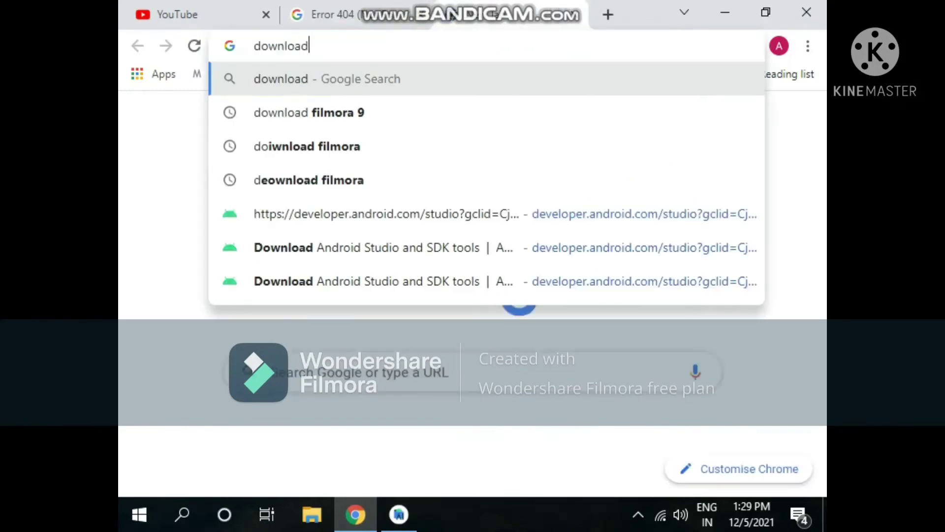
text(gradle)
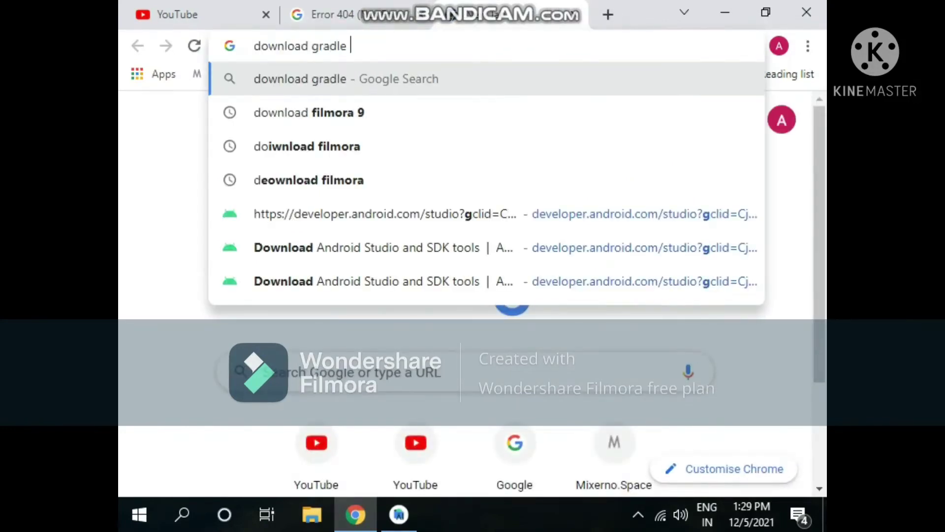
text( 7.)
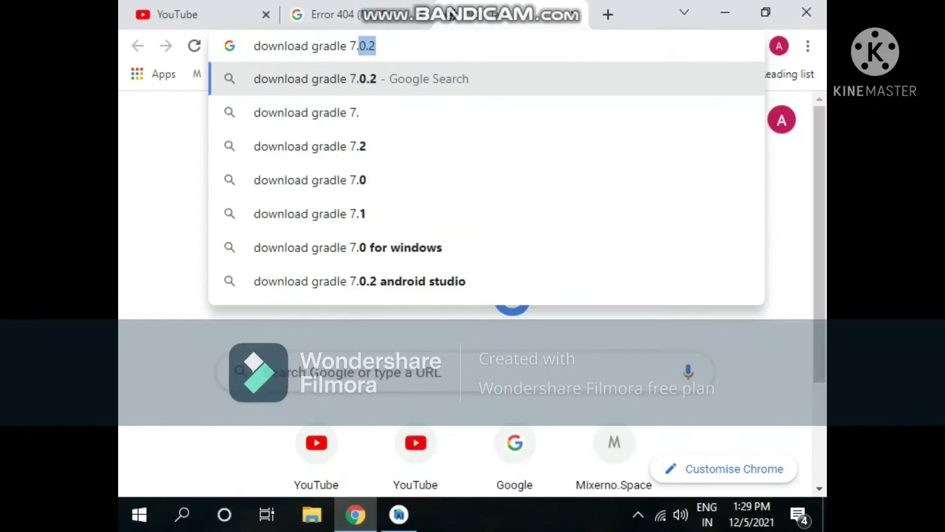
text(0.3)
key(Return)
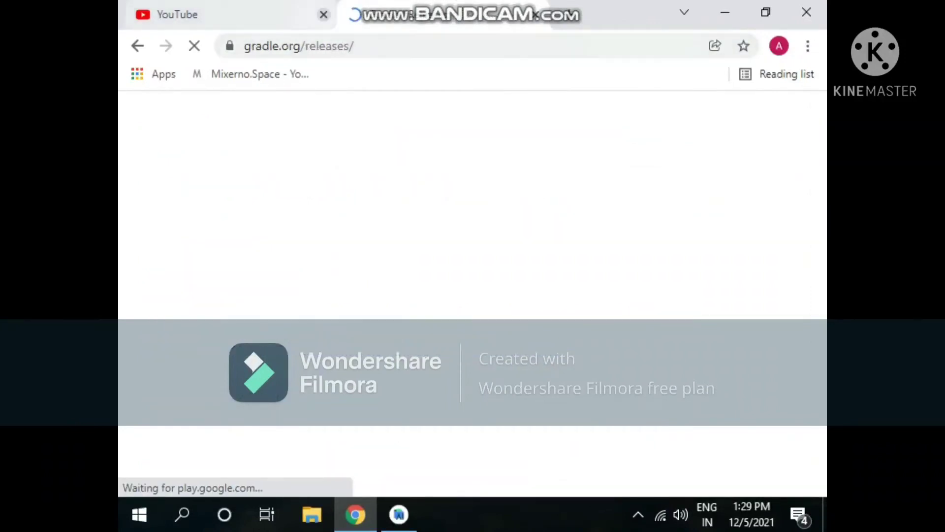
Download the binary-only package of Gradle v7.3 from the Gradle releases page and show the ZIP file in its folder
scroll(466, 293, down, 10)
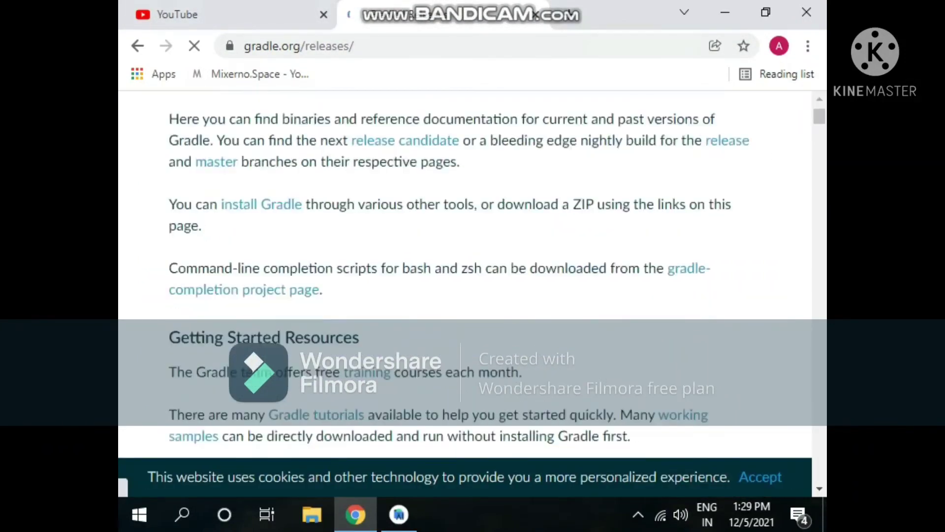
scroll(465, 276, down, 5)
scroll(466, 275, up, 2)
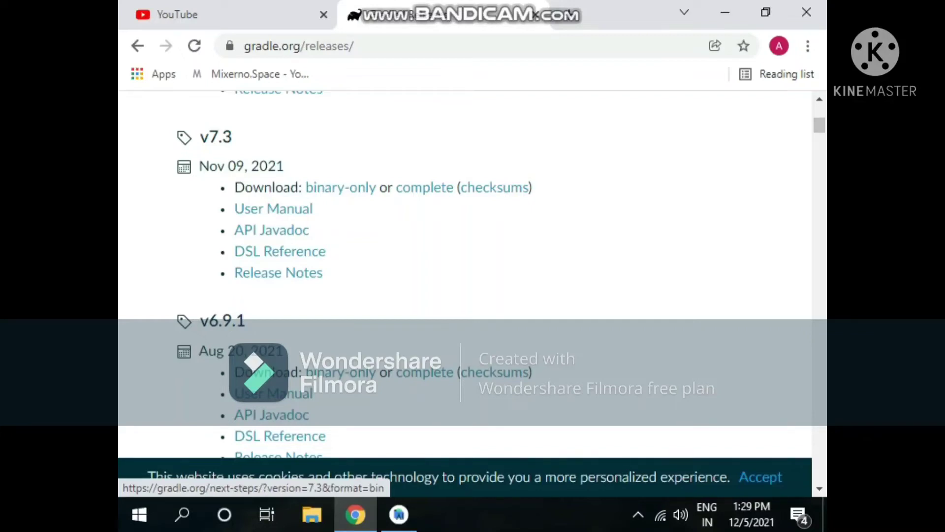
click(341, 187)
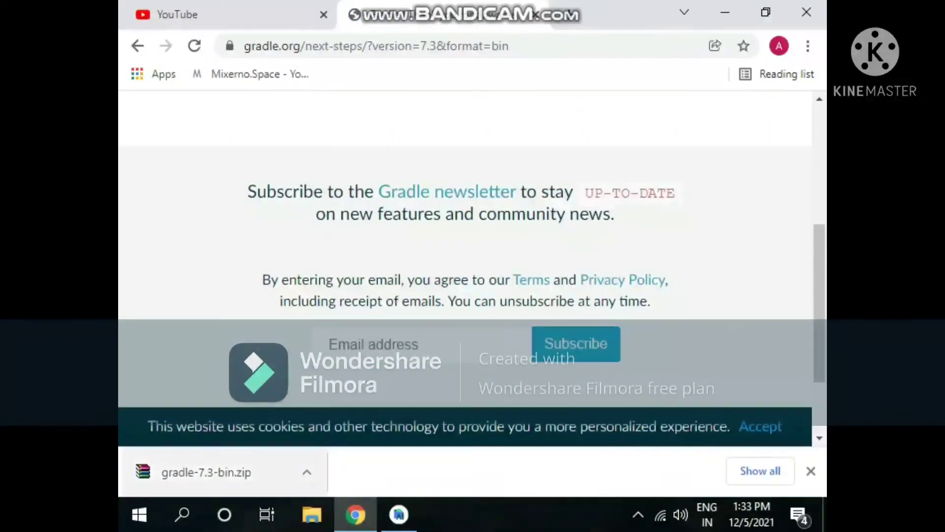
click(307, 471)
click(358, 411)
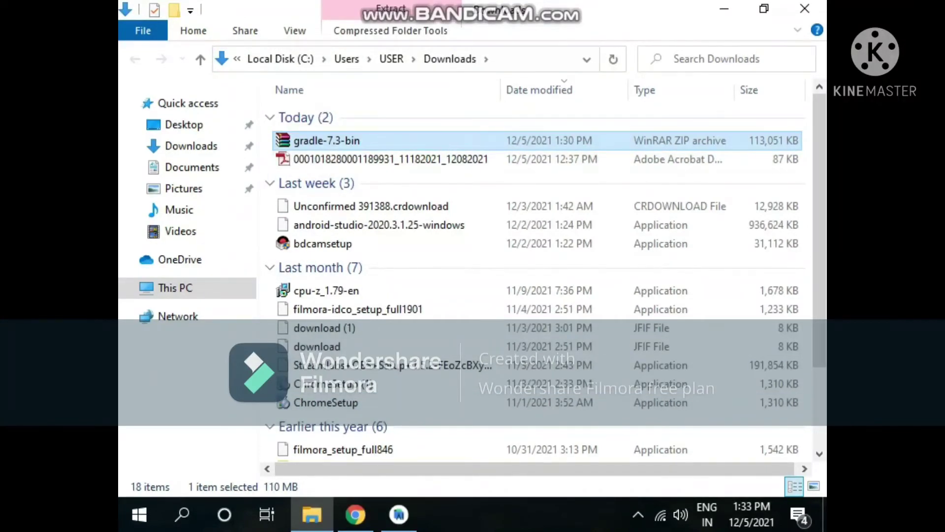
Create a folder named "android studio gradle" on Local Disk (E:) and open it
click(175, 288)
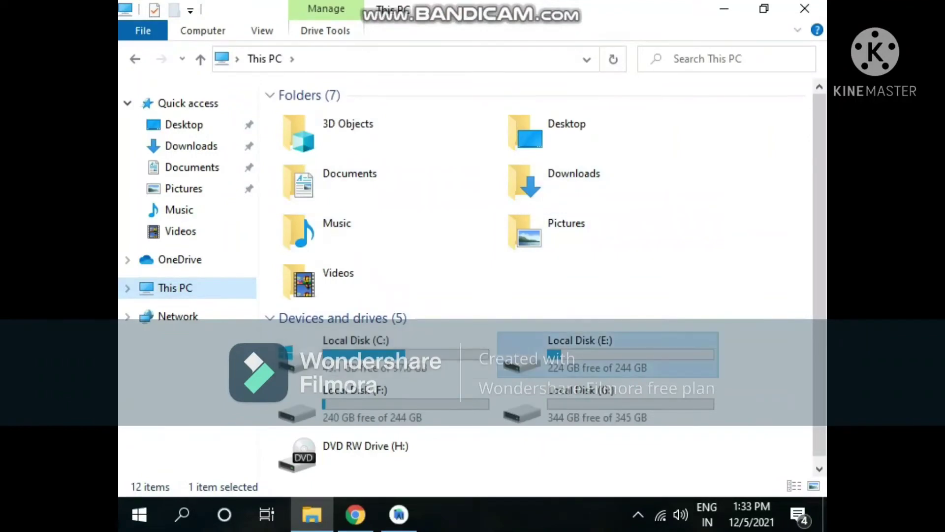
double_click(566, 344)
right_click(341, 288)
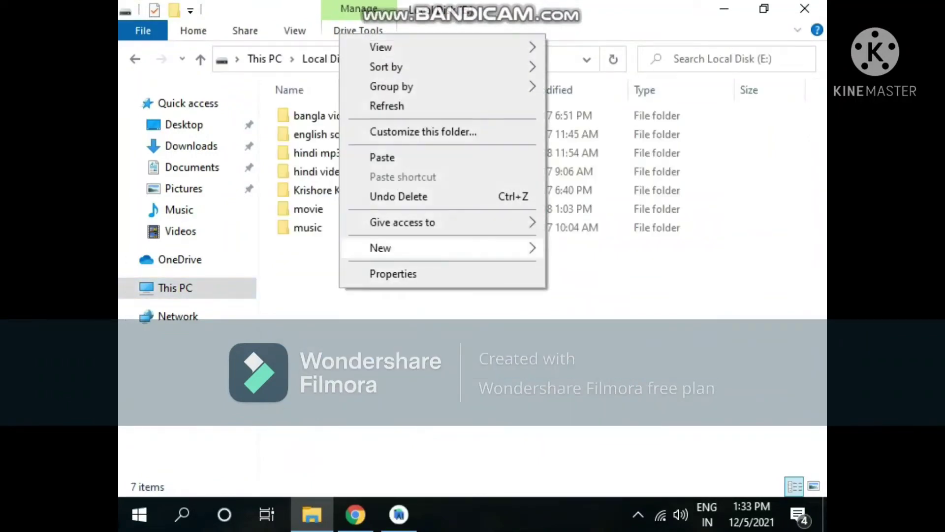
mouse_move(380, 248)
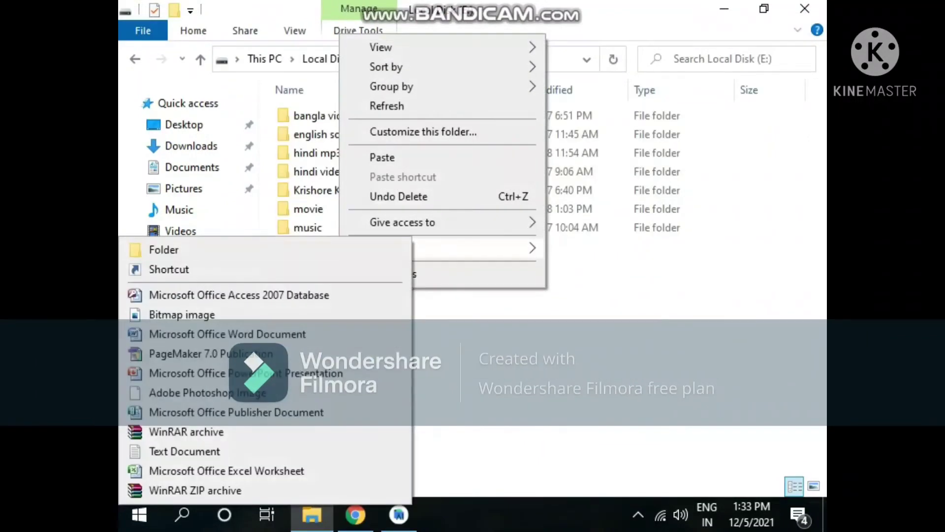
click(162, 249)
text(android s)
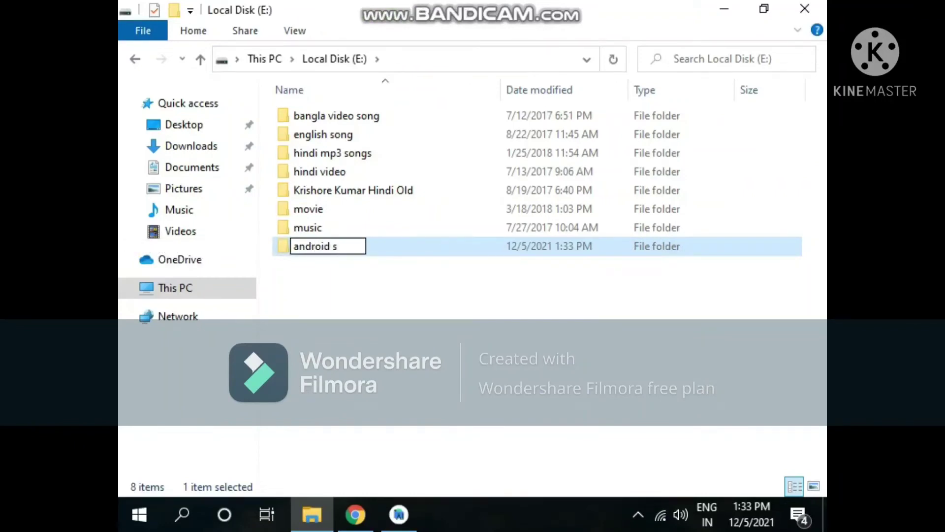
text(tudio )
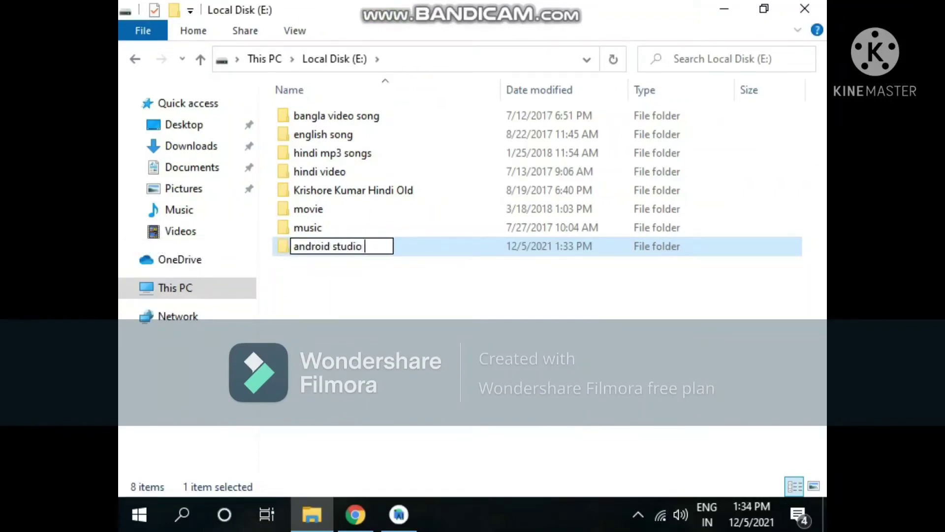
text(gradle)
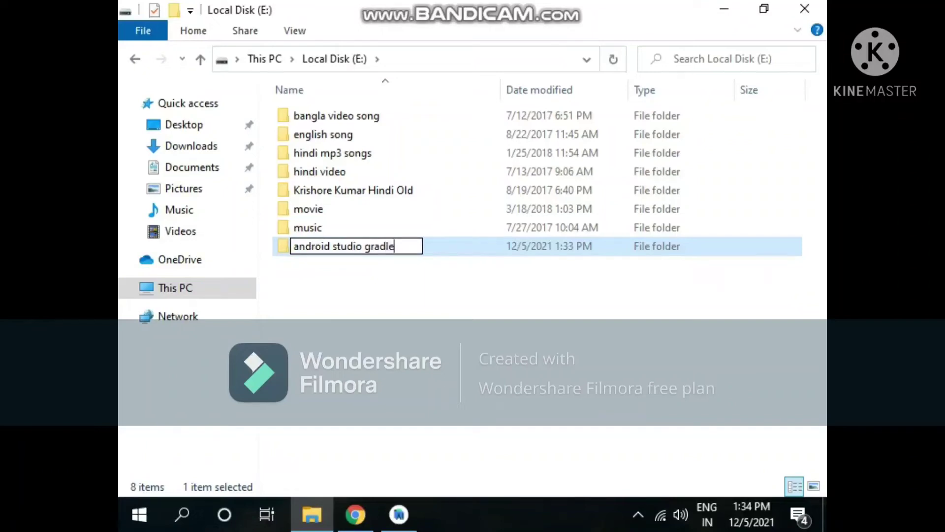
key(Return)
key(Return)
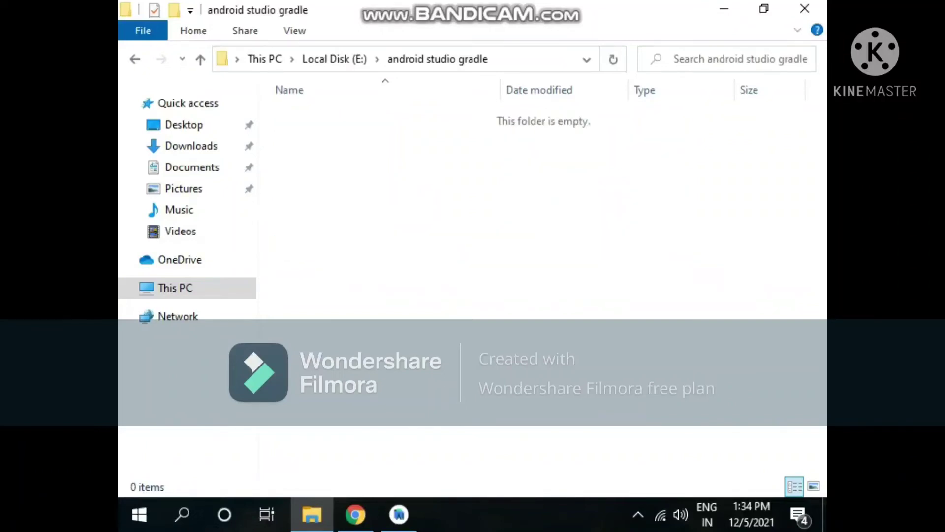
Paste the gradle-7.3-bin archive into the android studio gradle folder and extract it there
key(ctrl+v)
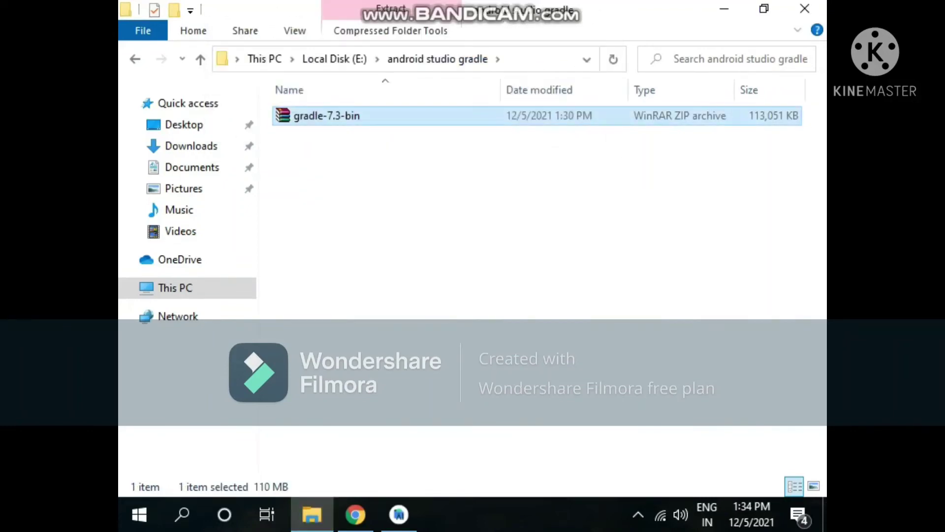
right_click(321, 117)
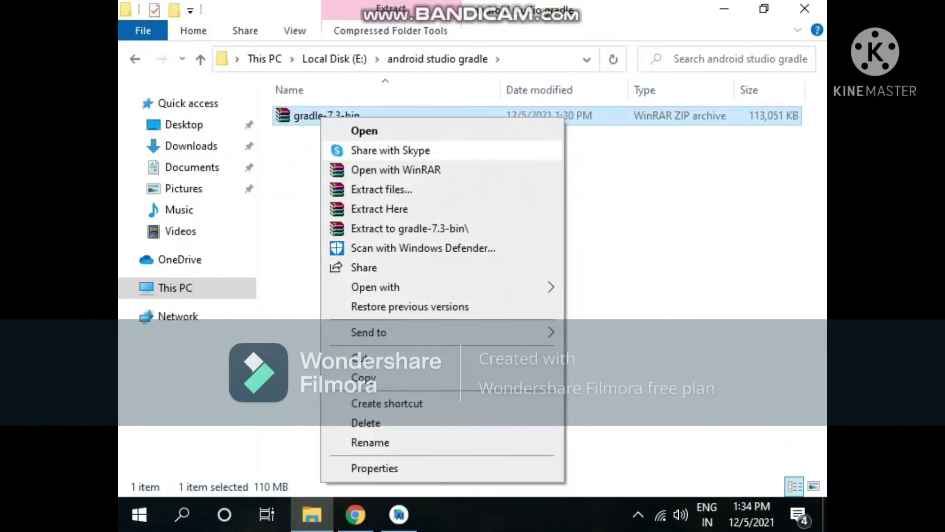
click(379, 209)
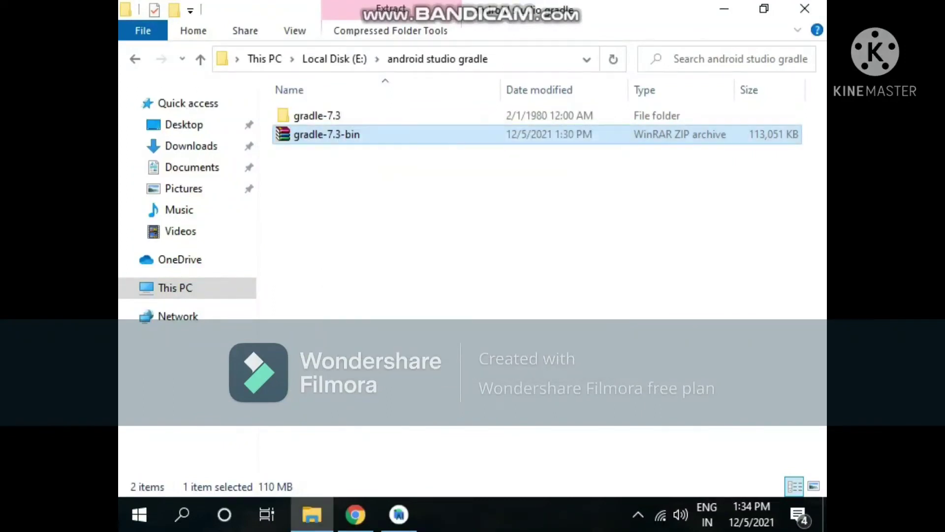
Switch back to Android Studio and open the Gradle build tool settings for the project
click(399, 515)
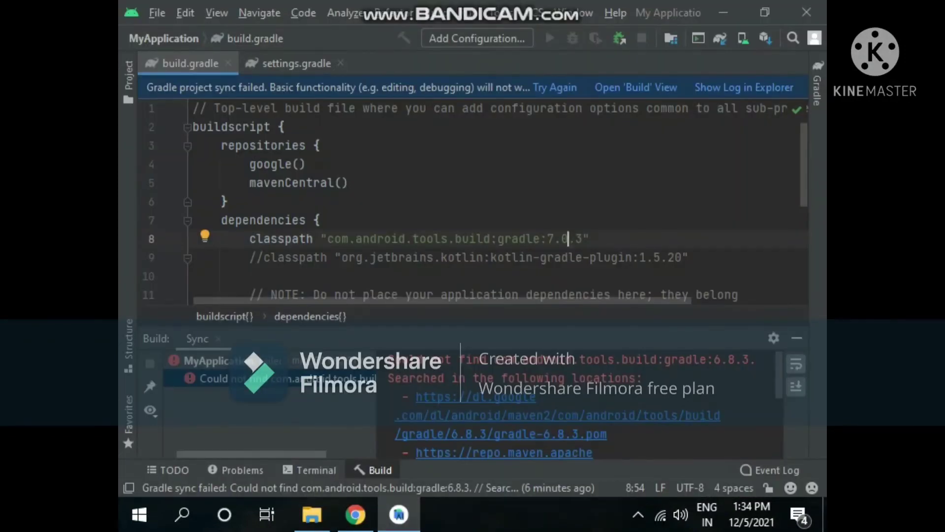
click(157, 13)
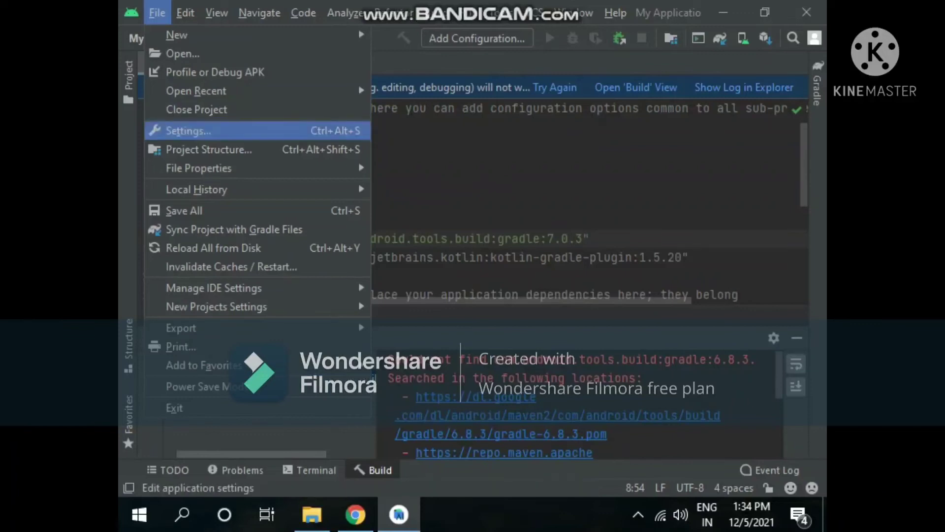
click(189, 130)
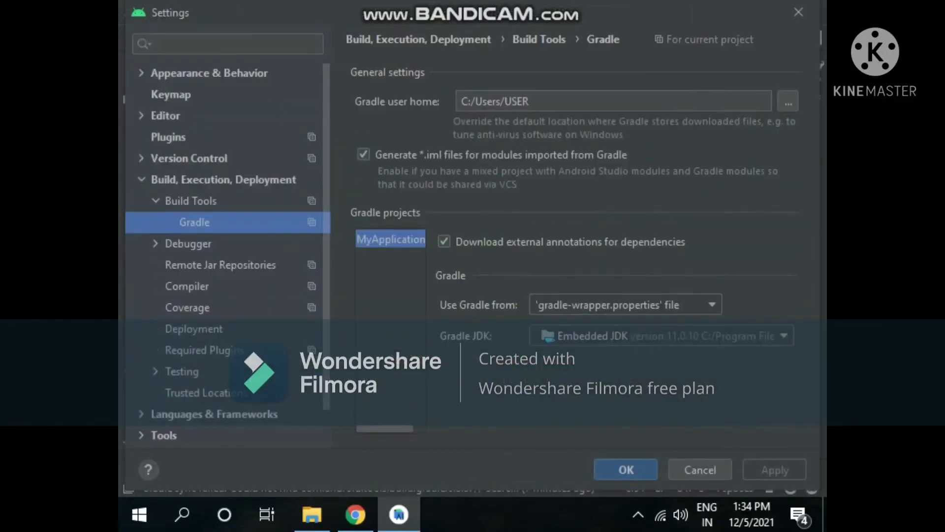
click(224, 180)
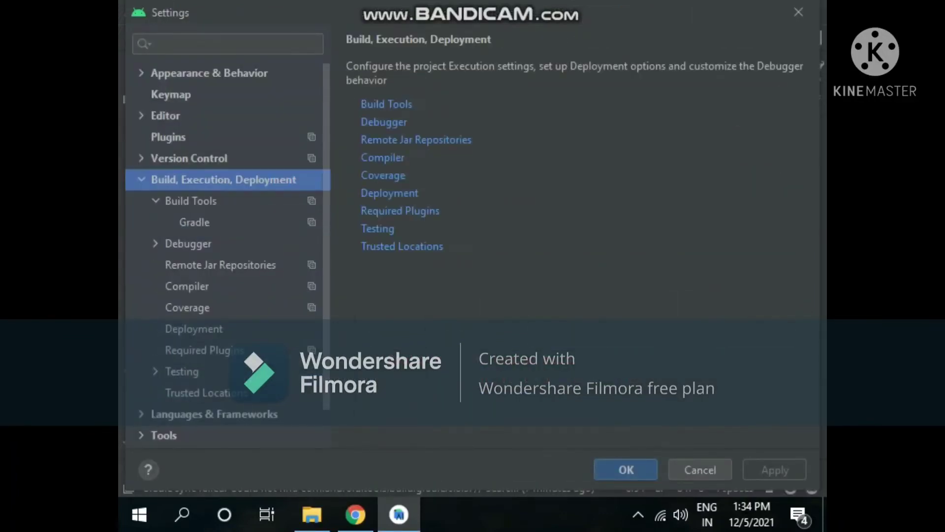
click(191, 201)
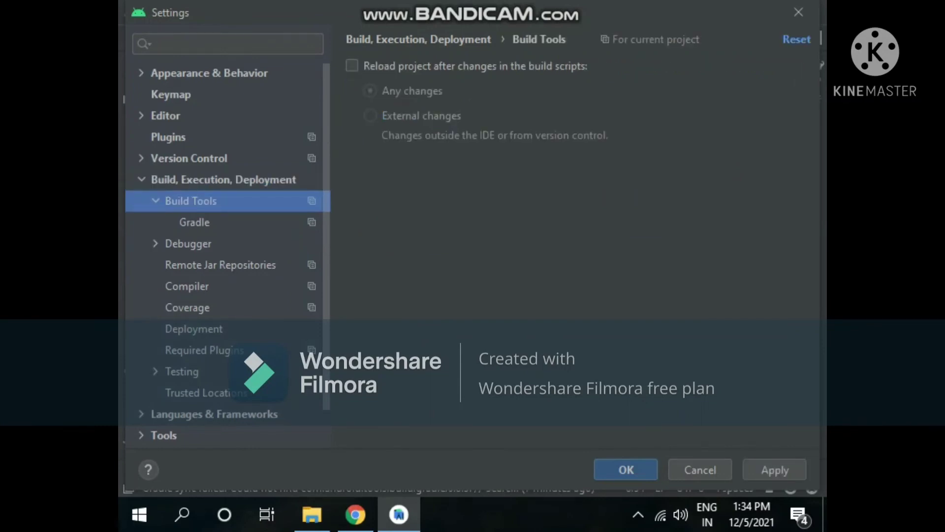
click(224, 179)
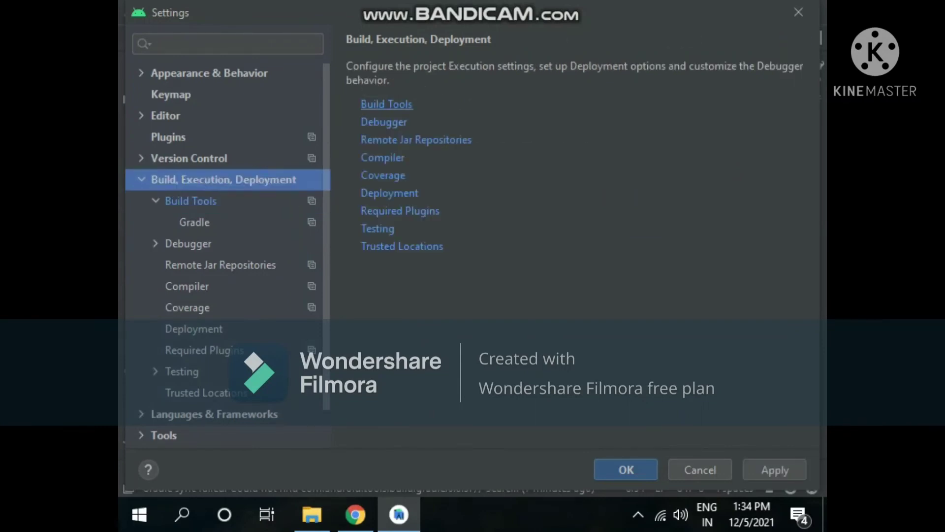
click(386, 104)
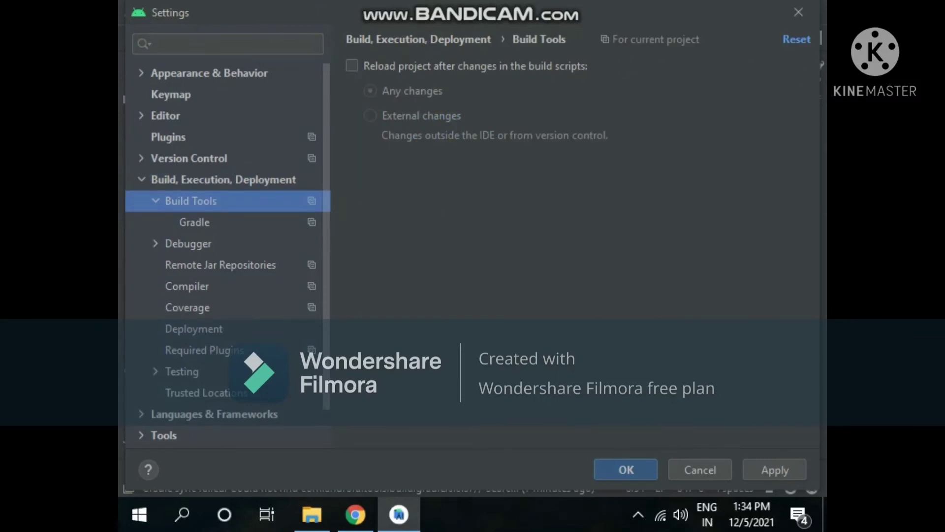
click(195, 222)
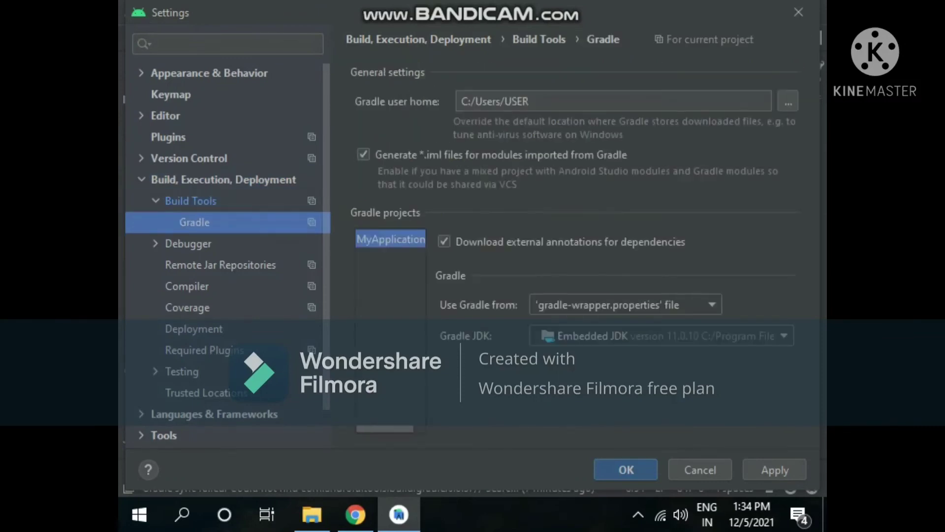
Filter the settings for "gradle", set Use Gradle from to Specified location, and choose Embedded JDK version 11.0.10 as the Gradle JDK
click(217, 44)
text(gradle)
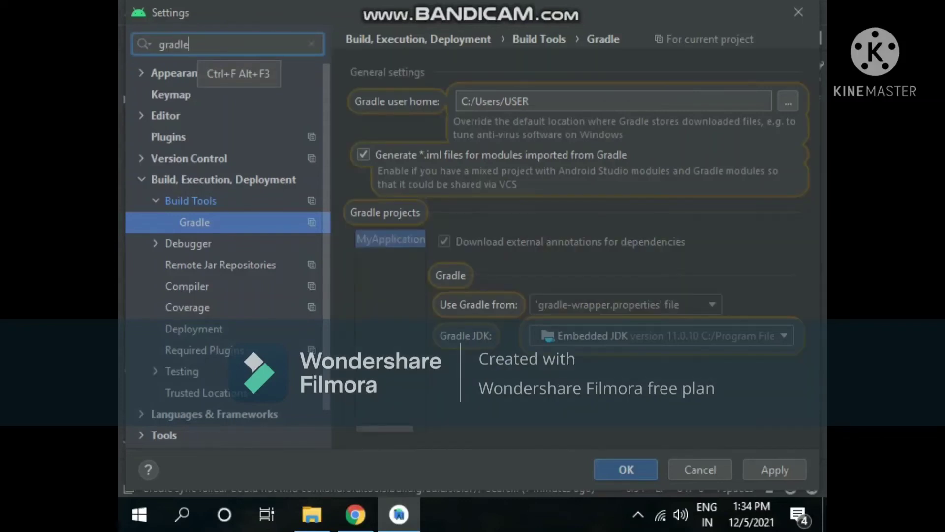
key(Return)
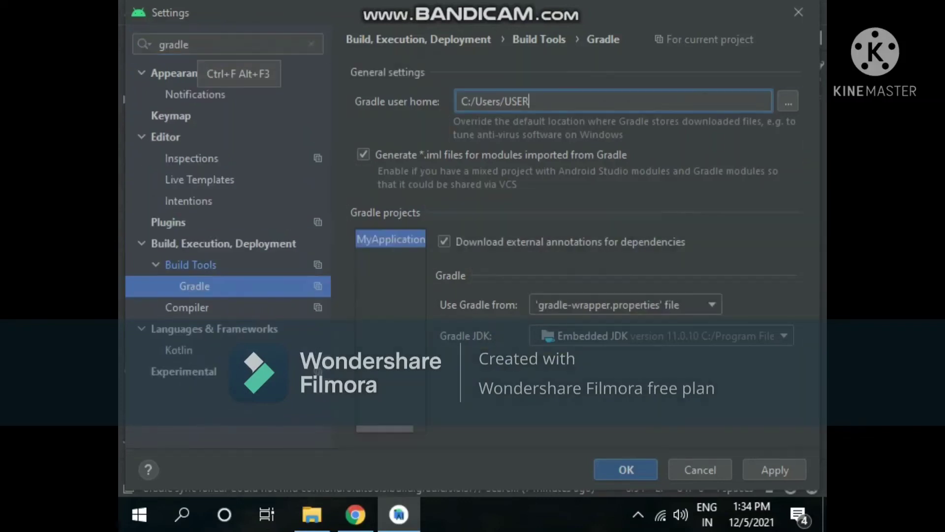
click(194, 286)
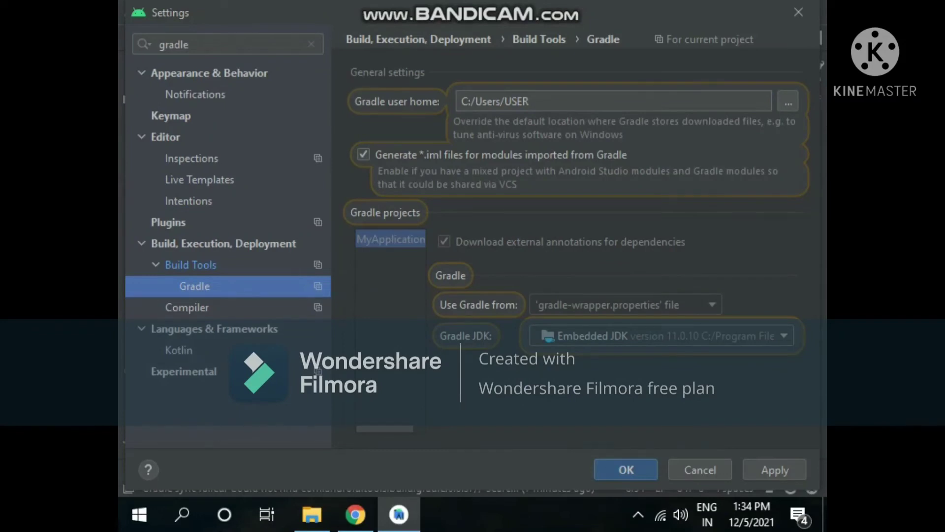
click(712, 304)
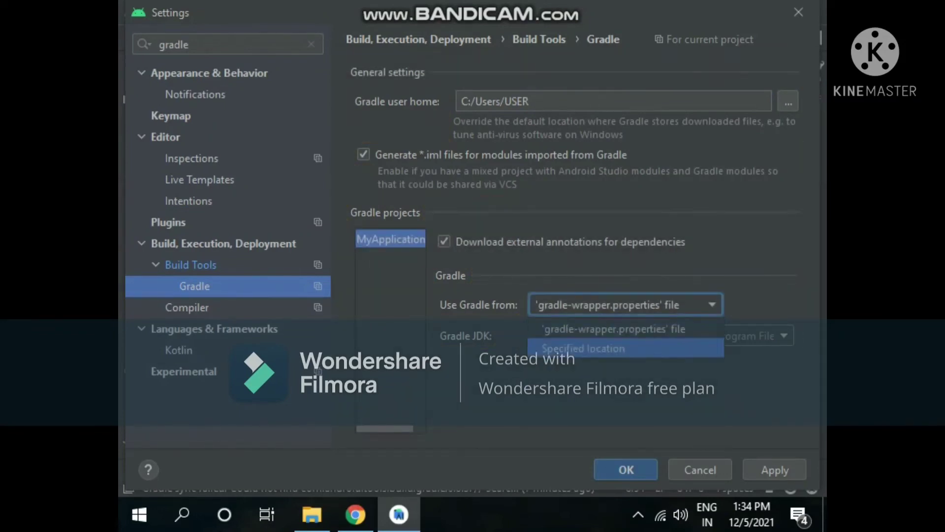
click(625, 348)
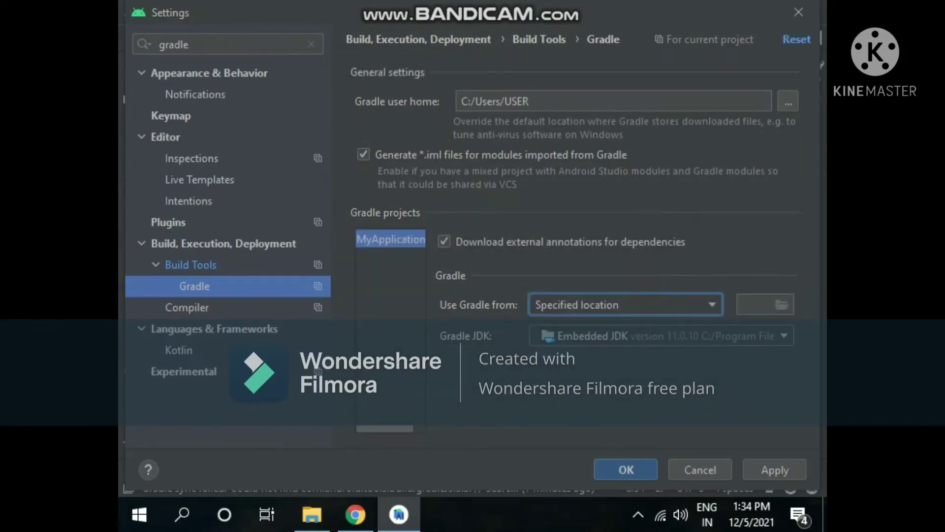
click(783, 336)
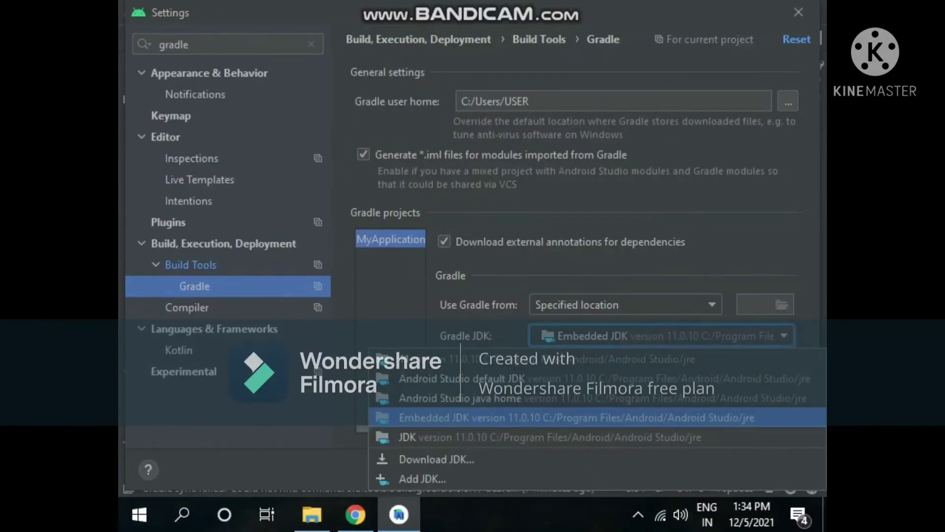
click(576, 418)
Set the Gradle home to the folder E:\android studio gradle\gradle-7.3
click(781, 305)
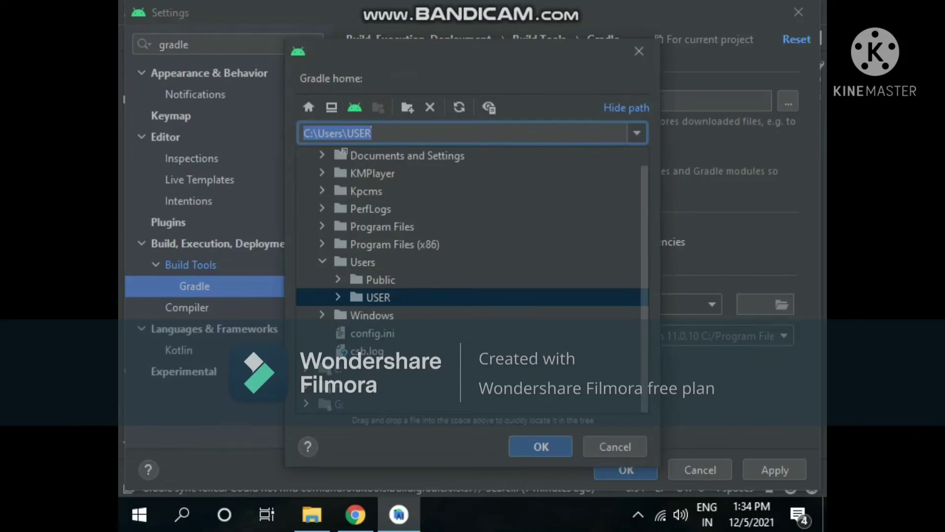
click(338, 368)
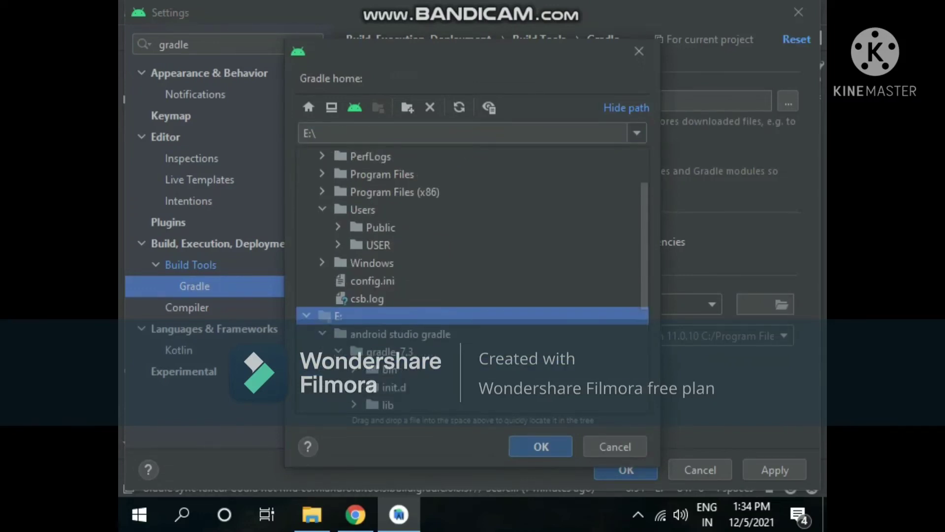
click(389, 351)
click(540, 446)
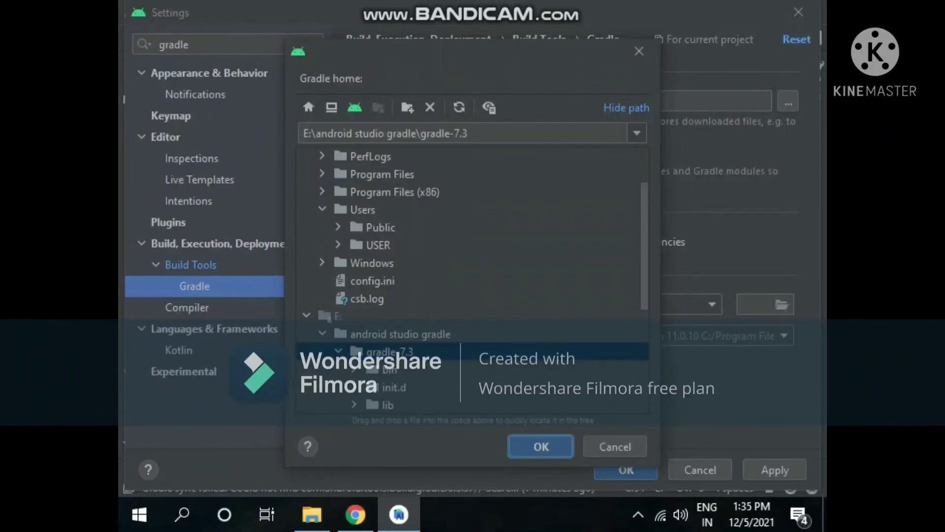
Apply and close the Gradle settings, sync the project with its Gradle files, and enlarge the build output area
click(775, 470)
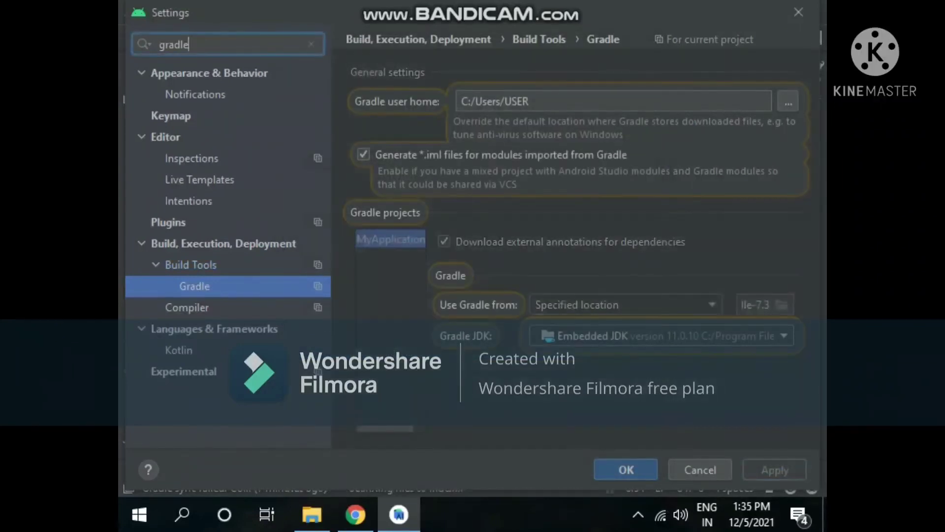
click(626, 469)
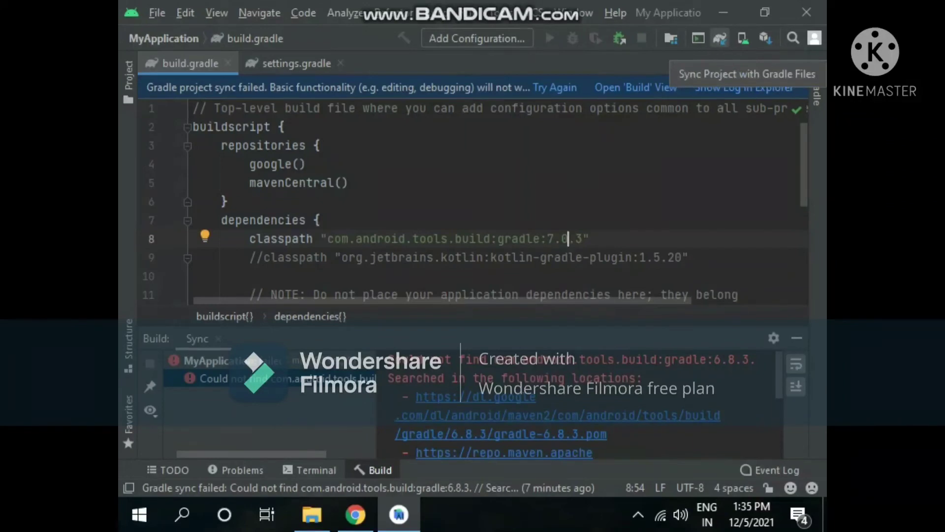
click(720, 38)
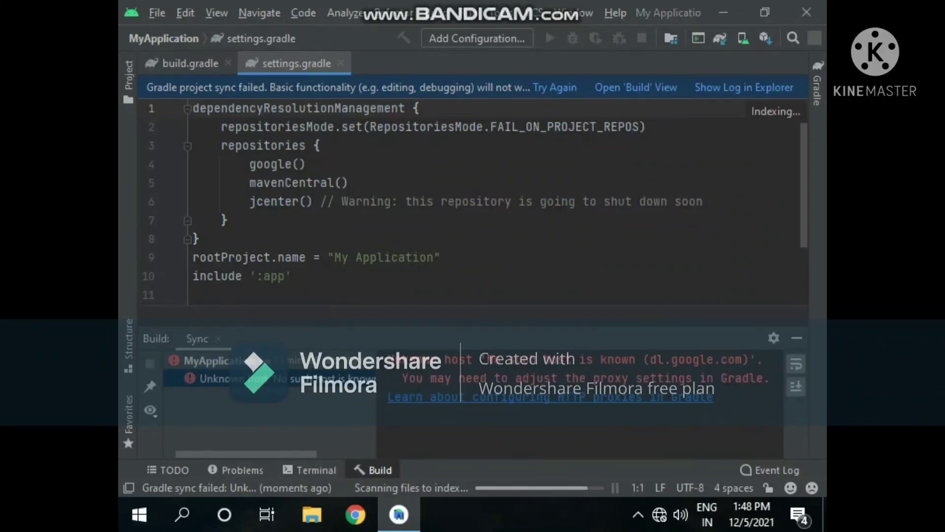
drag(777, 326, 778, 180)
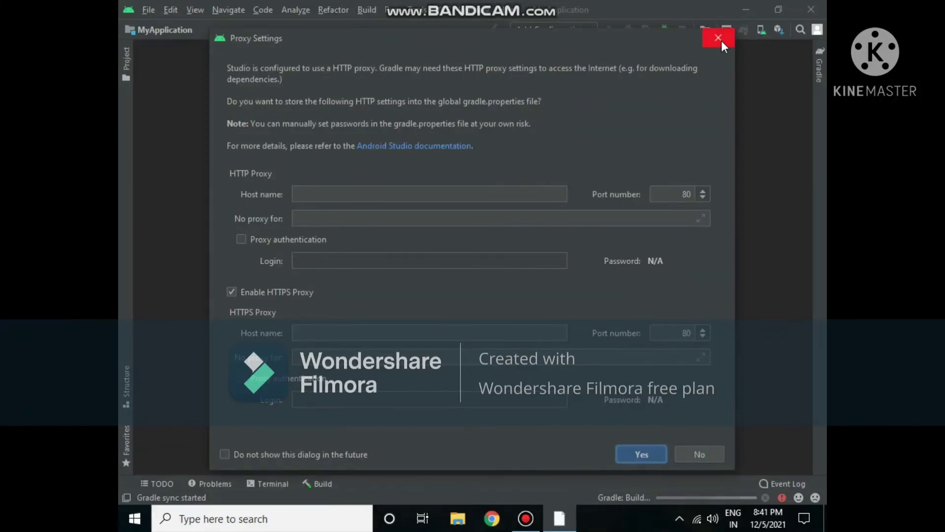
Open Command Prompt and run ping localhost to look up the computer's host name
click(252, 521)
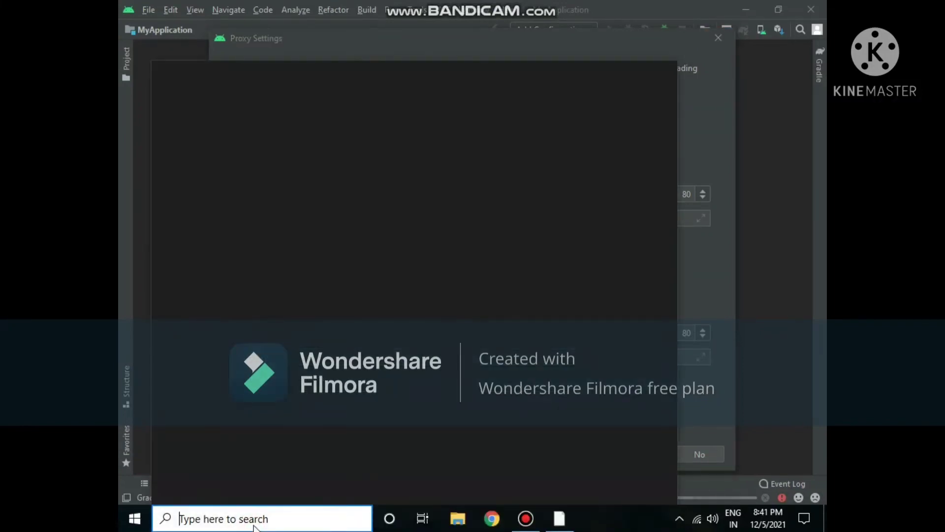
text(cmd)
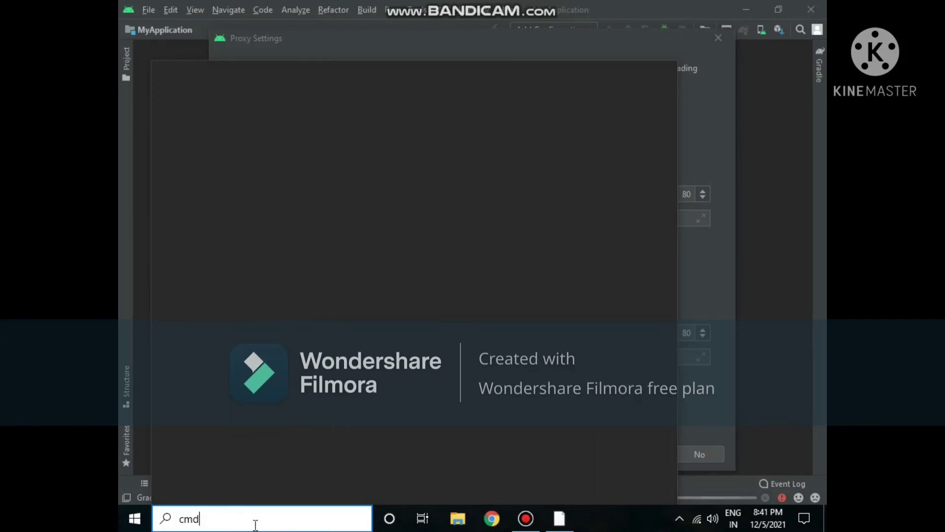
key(Return)
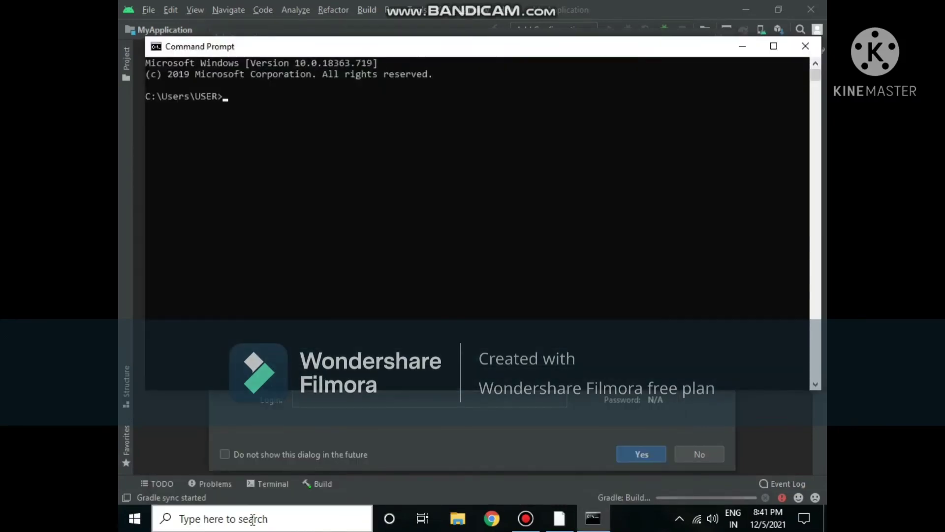
text(ping)
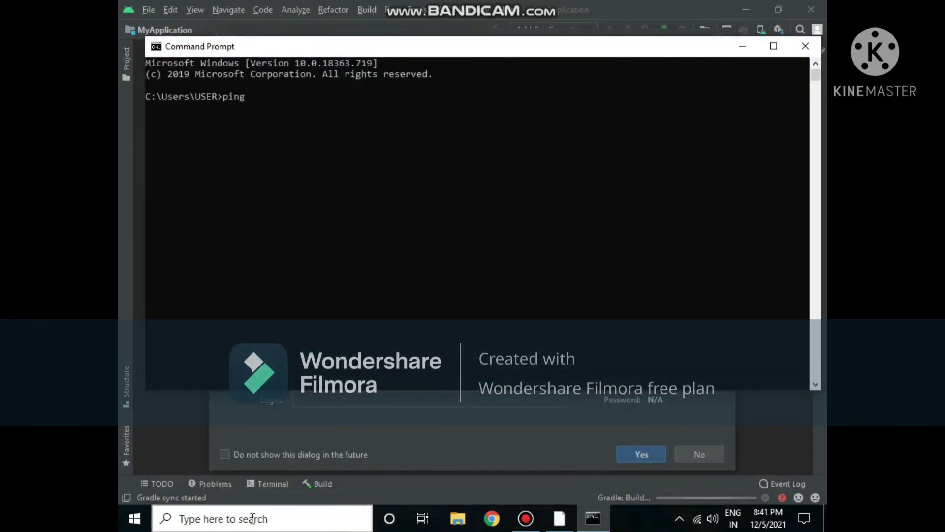
text( localhost)
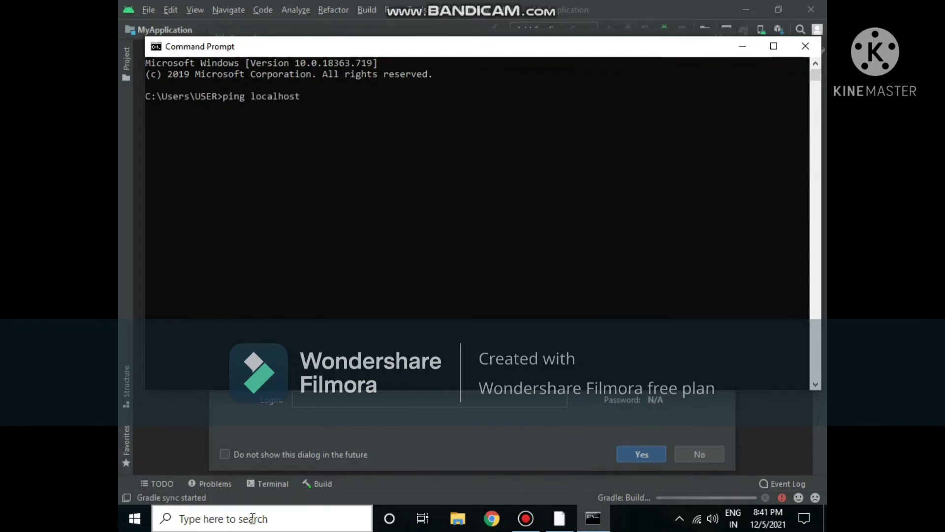
key(Return)
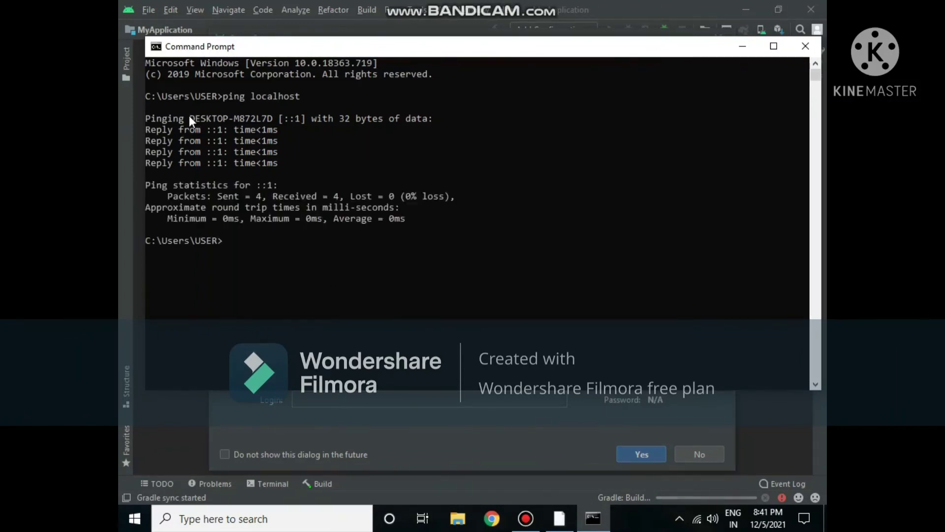
Copy the host name DESKTOP-M872L7D from the ping output in Command Prompt
drag(189, 117, 242, 119)
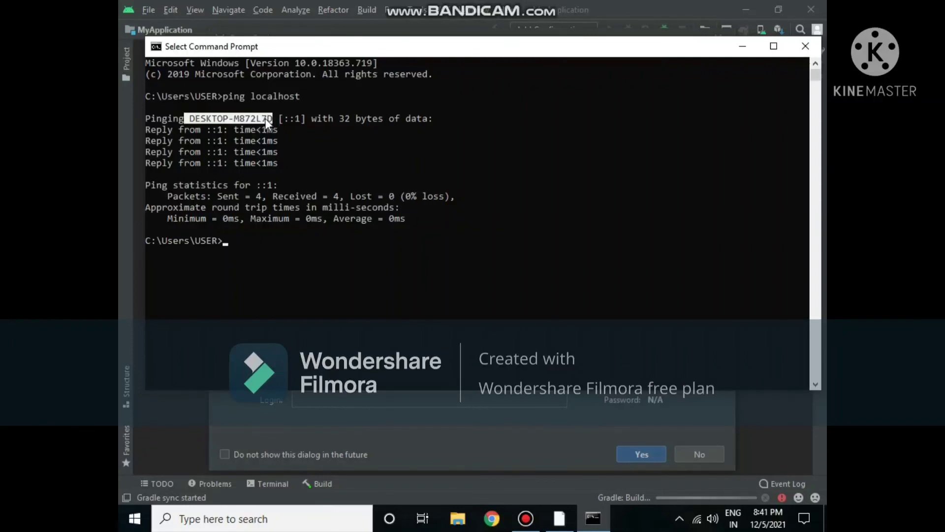
right_click(264, 118)
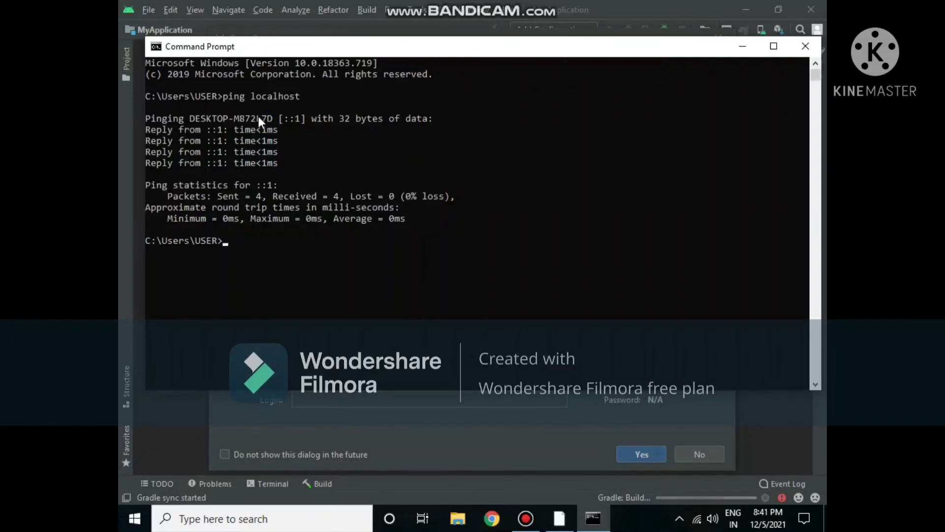
drag(189, 117, 270, 121)
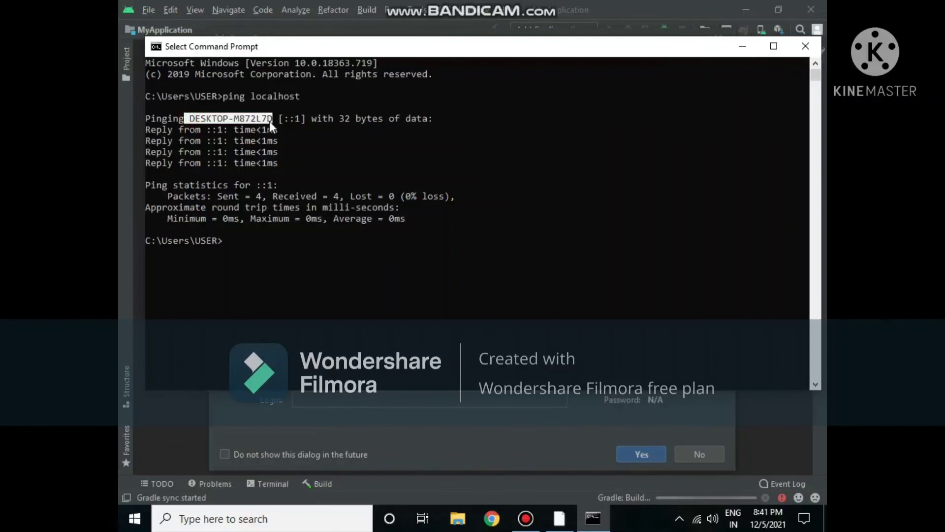
right_click(270, 121)
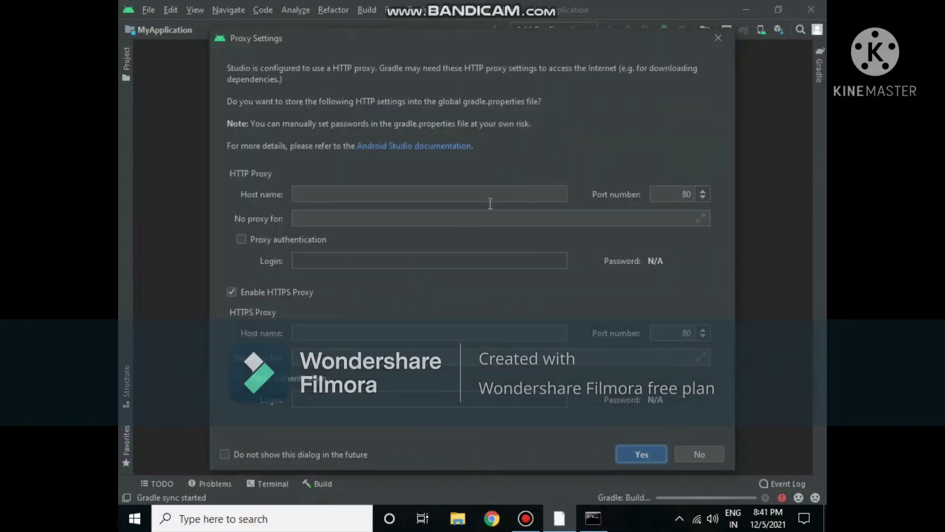
Switch back to Android Studio, enter DESKTOP-M872L7D as the host name for both the HTTP and HTTPS proxy, and accept the proxy settings
click(742, 46)
click(352, 195)
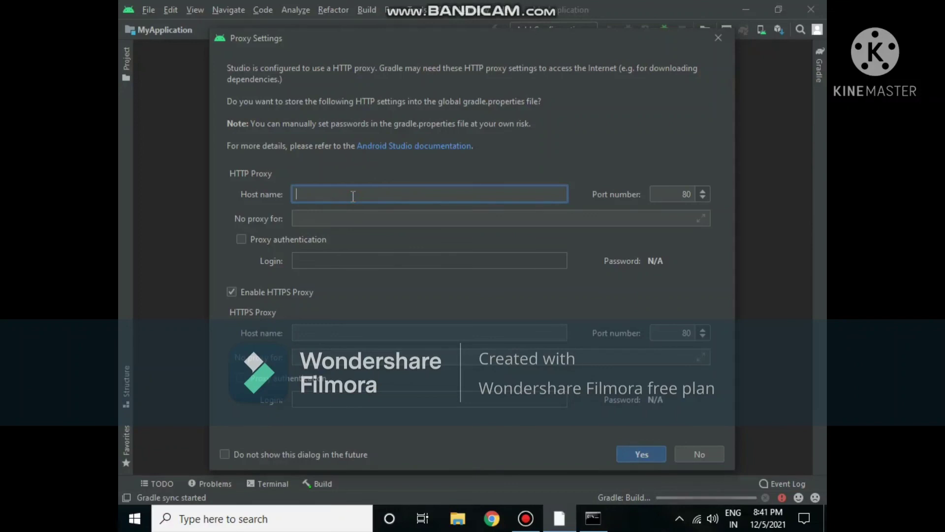
text(DESKTOP-M872L7D)
click(335, 333)
text(DESKTOP-M872L7D)
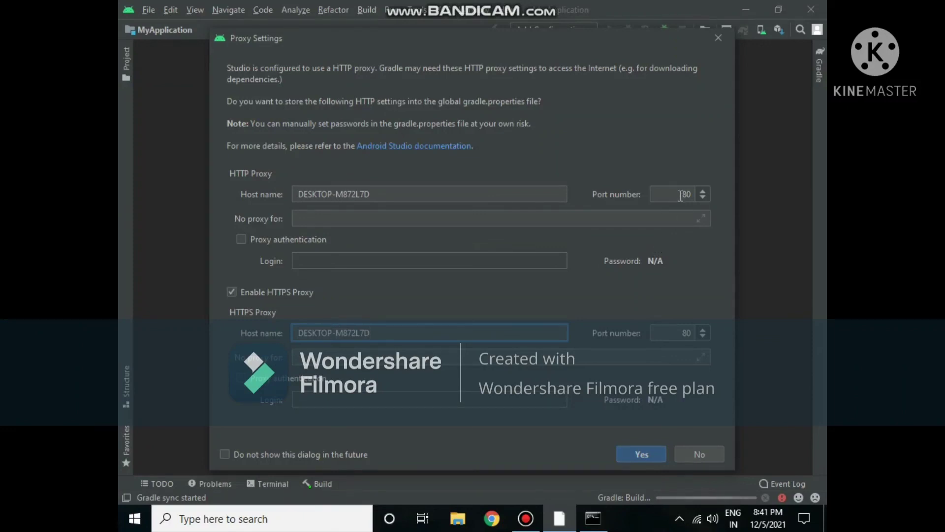
click(638, 454)
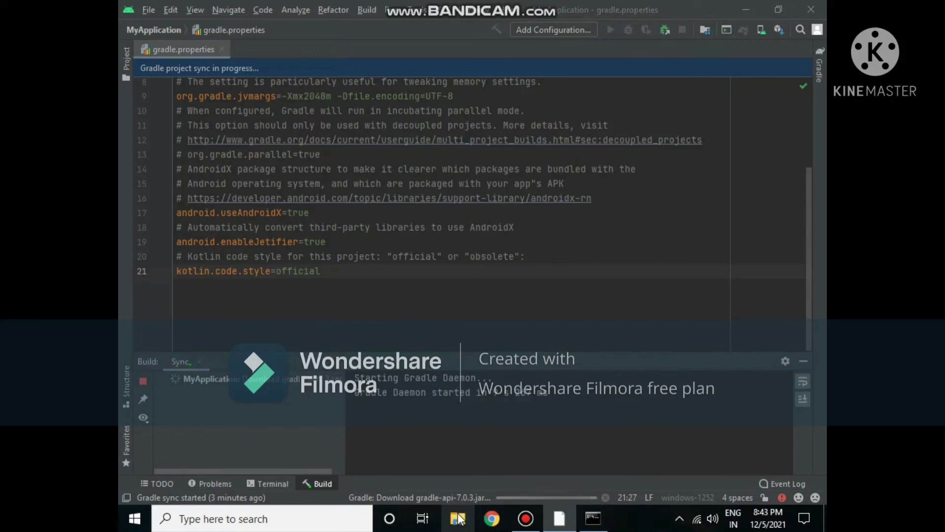
Open a File Explorer window
click(458, 518)
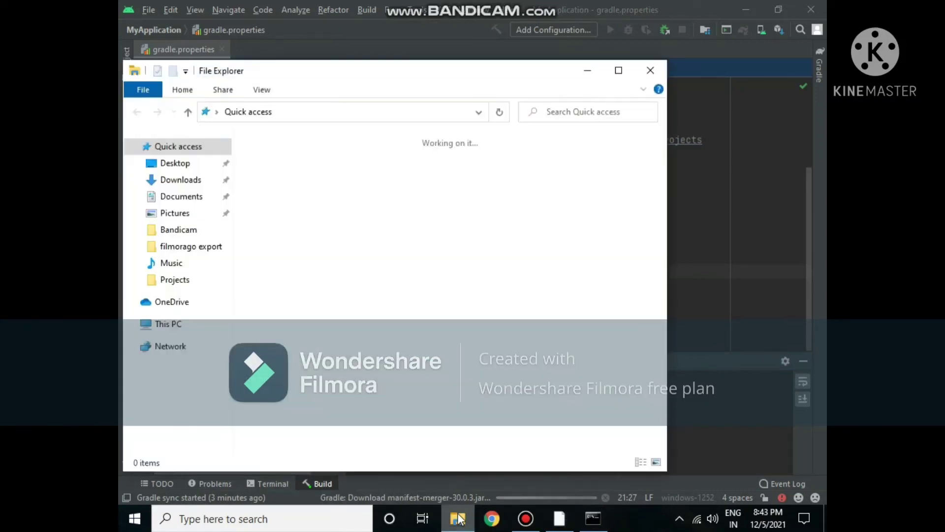